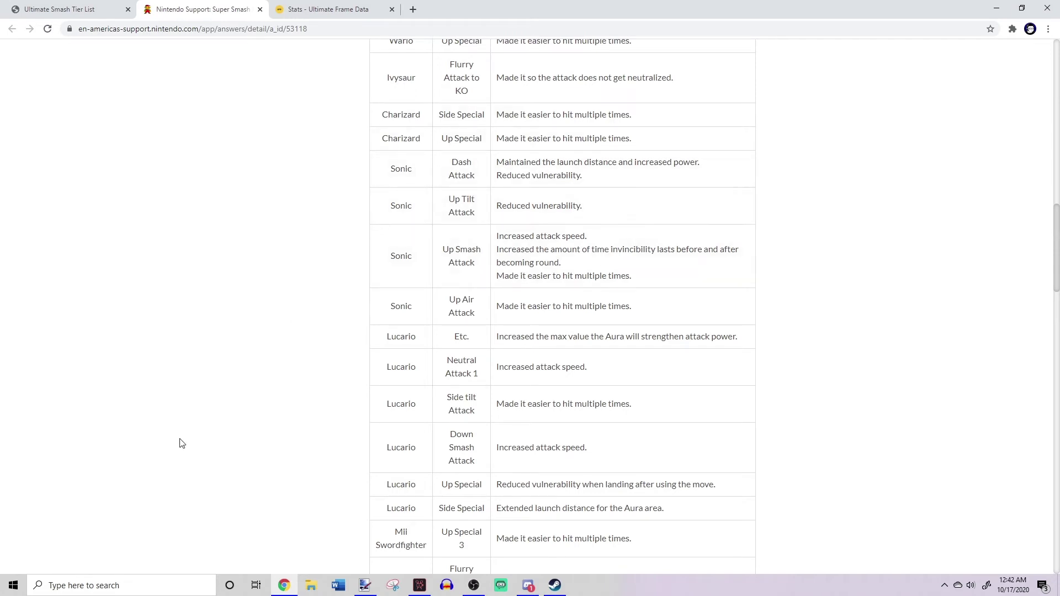
# - Compare Sonic's placement in the Gatekeeper to Top Tier row with the Sonic changes in the patch notes
pyautogui.click(55, 7)
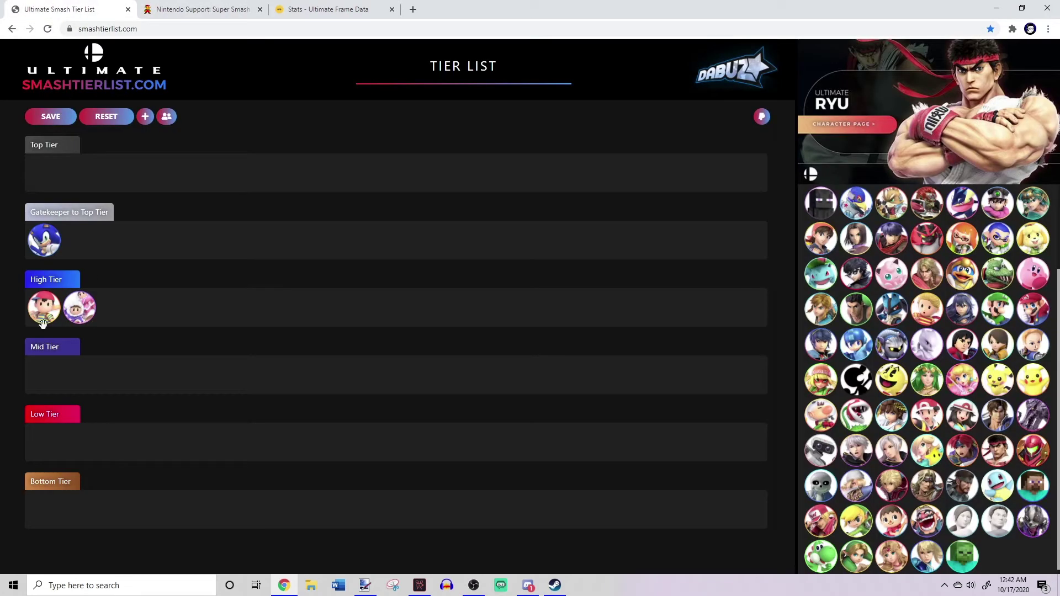
pyautogui.click(212, 8)
pyautogui.click(50, 9)
pyautogui.moveTo(41, 253); pyautogui.dragTo(61, 243)
pyautogui.moveTo(29, 249); pyautogui.dragTo(69, 256)
# - Check Lucario's changes in the Nintendo patch notes and place Lucario in the Bottom Tier of the tier list
pyautogui.click(216, 8)
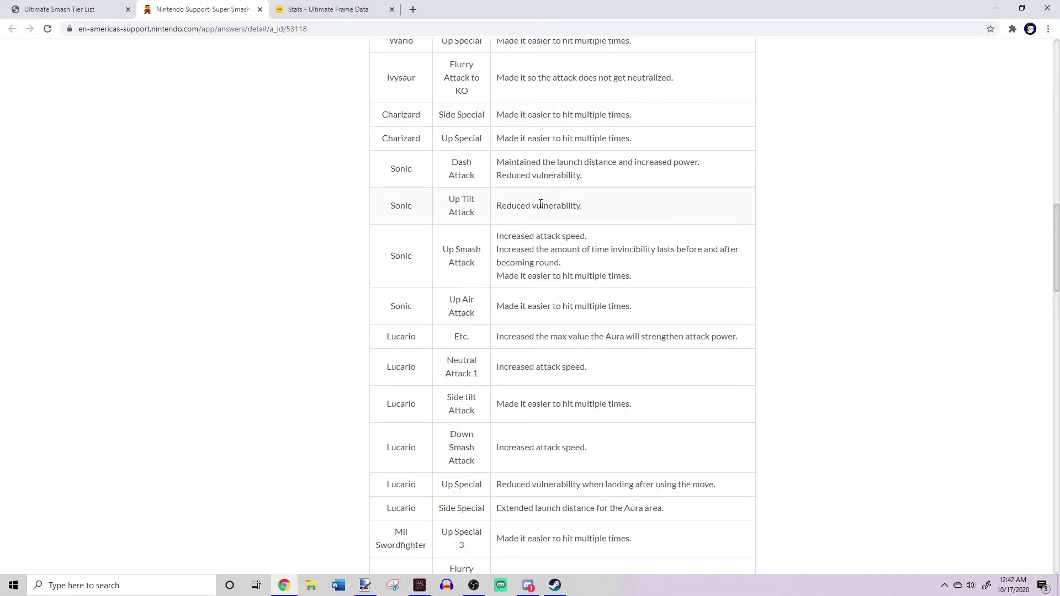
pyautogui.scroll(-4, 363, 269)
pyautogui.click(77, 9)
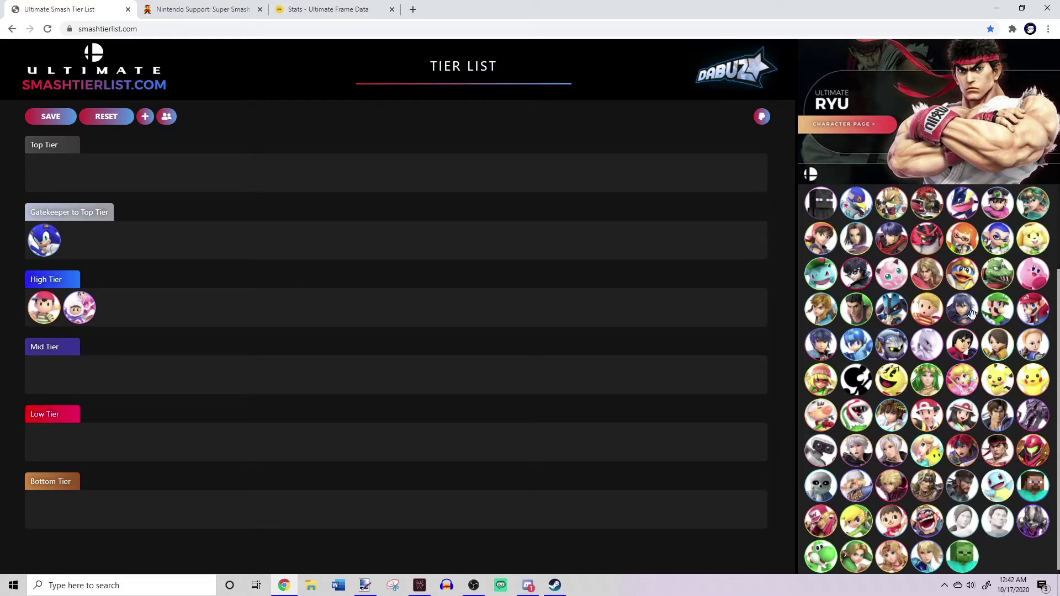
pyautogui.moveTo(891, 309); pyautogui.dragTo(72, 511)
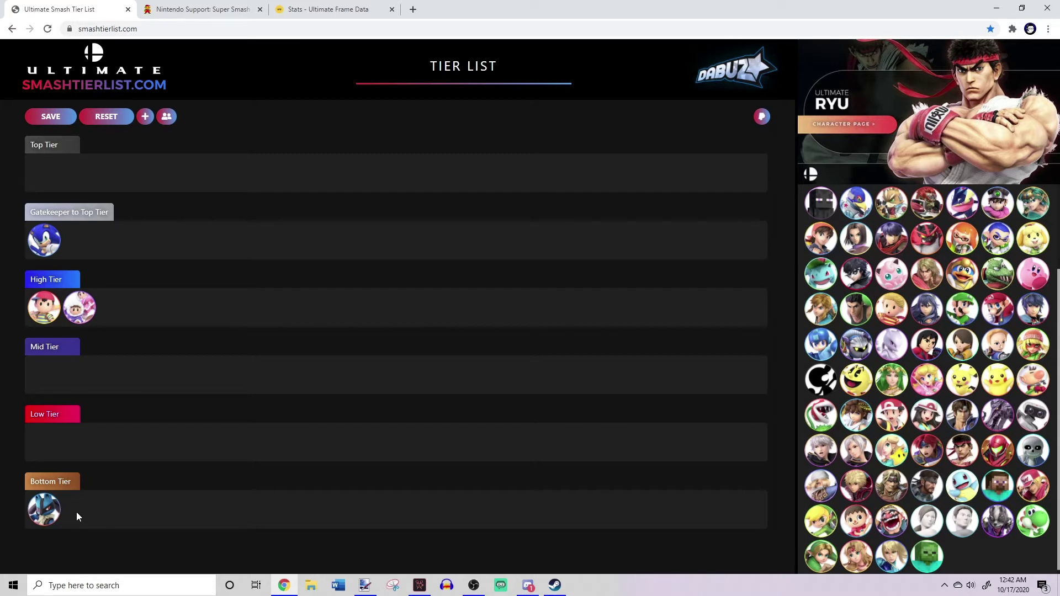
# - Find the Weight table on the Ultimate Frame Data stats page and sort it from lightest to heaviest
pyautogui.click(311, 4)
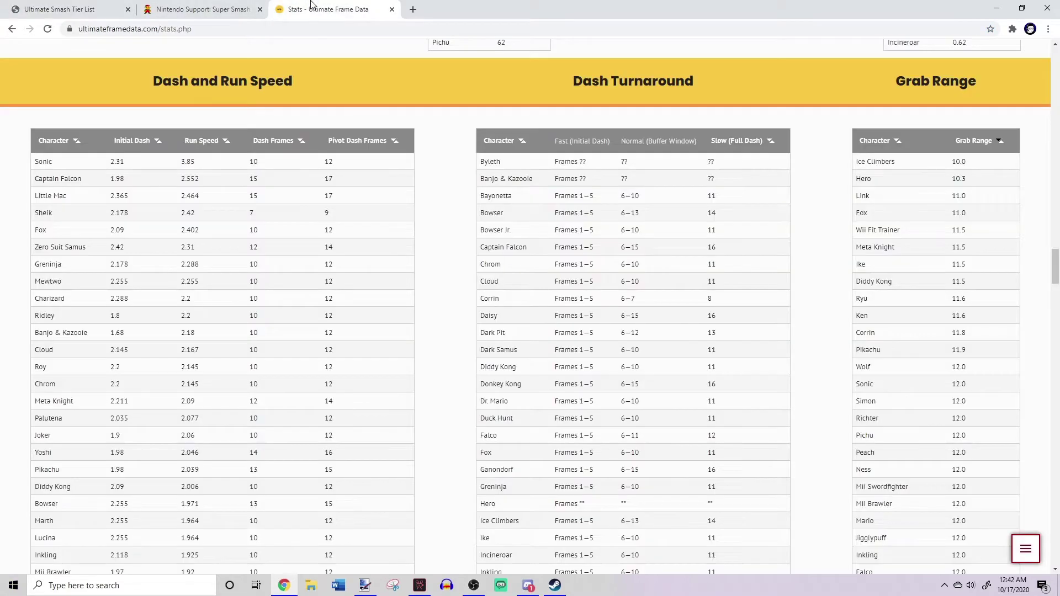
pyautogui.scroll(9, 285, 107)
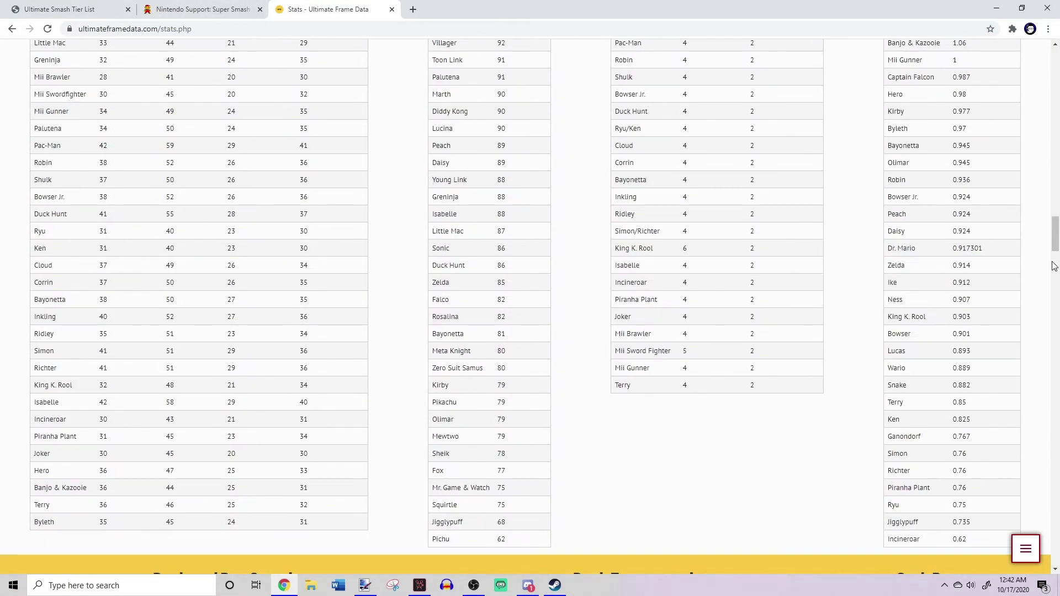
pyautogui.moveTo(1055, 234); pyautogui.dragTo(1055, 52)
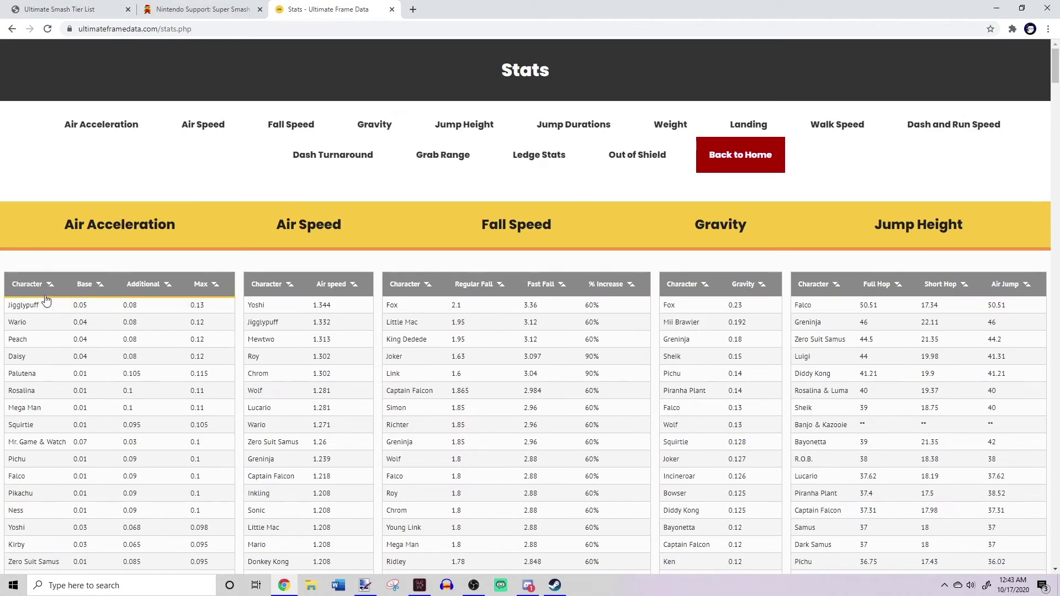
pyautogui.scroll(-20, 952, 261)
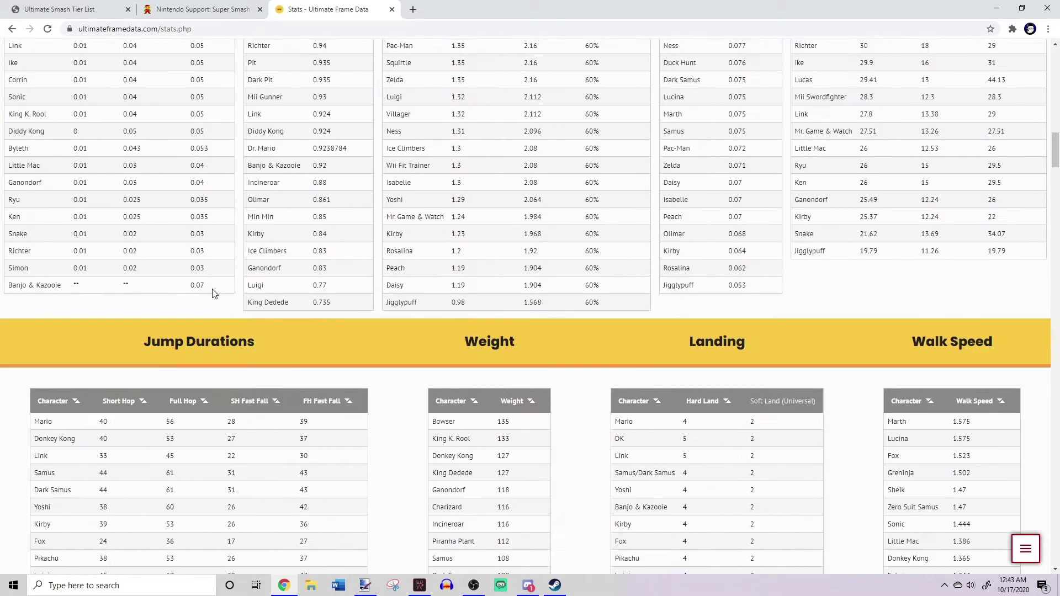
pyautogui.scroll(-5, 221, 287)
pyautogui.scroll(2, 332, 260)
pyautogui.scroll(-2, 458, 232)
pyautogui.scroll(1, 515, 212)
pyautogui.click(514, 211)
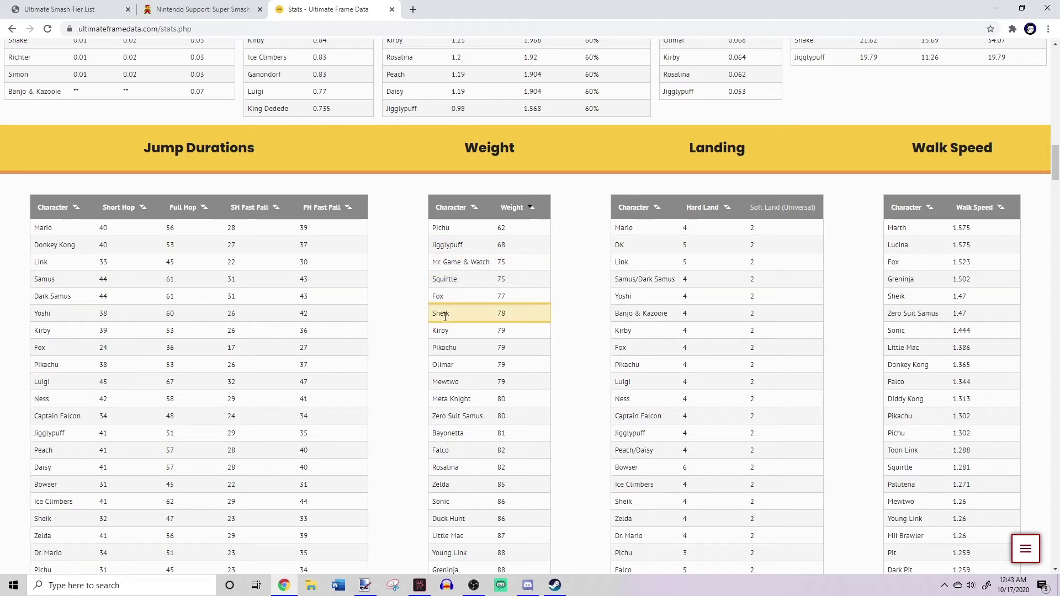
# - Locate Lucario in the sorted Weight table and compare its weight with Ice Climbers and the neighbouring characters
pyautogui.scroll(-2, 439, 345)
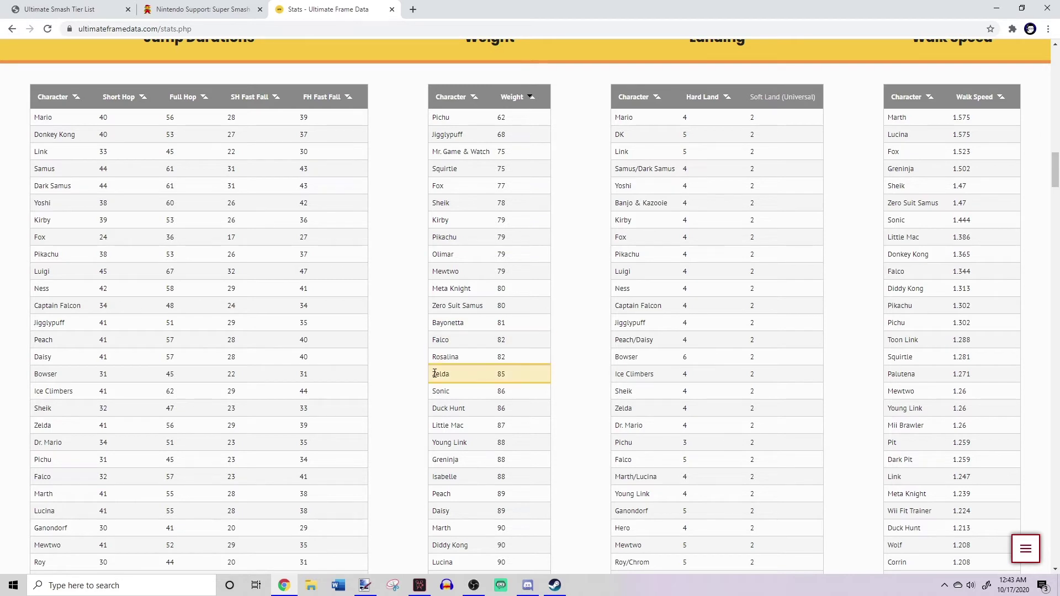
pyautogui.scroll(-2, 435, 374)
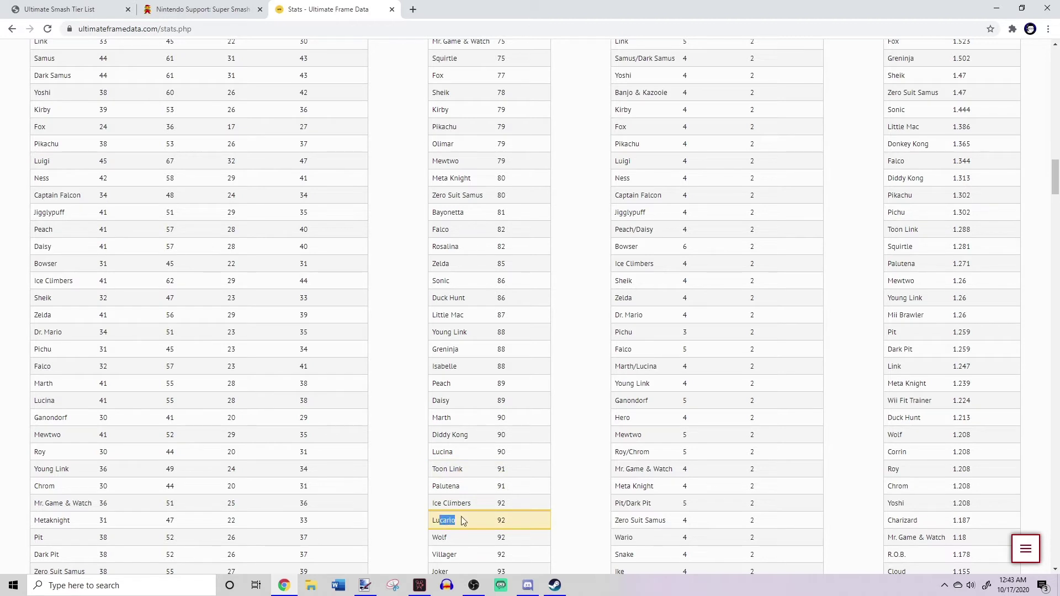
pyautogui.moveTo(442, 504); pyautogui.dragTo(469, 505)
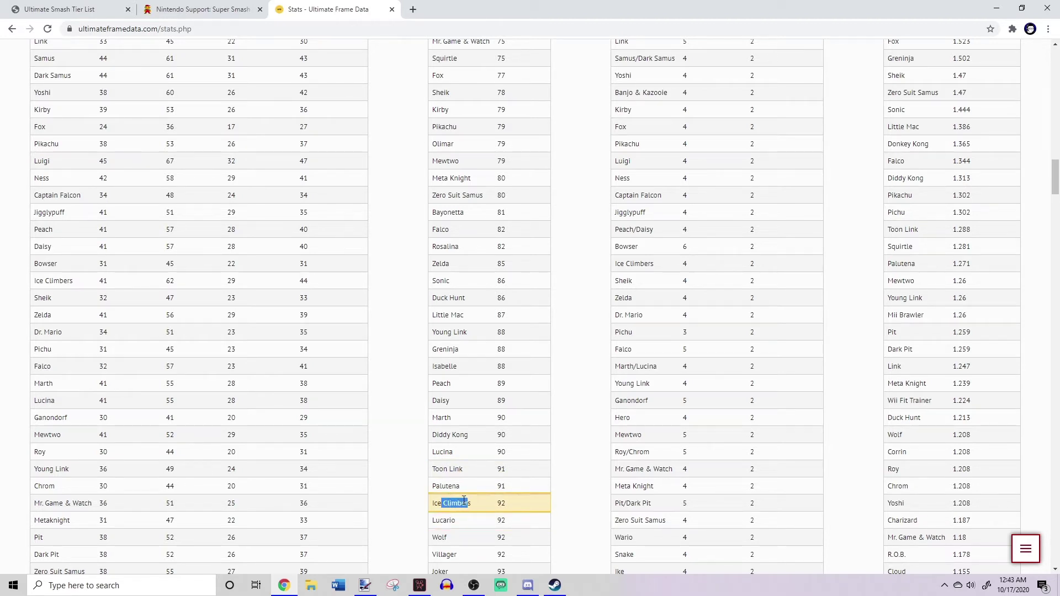
pyautogui.scroll(-1, 464, 501)
pyautogui.moveTo(456, 465); pyautogui.dragTo(434, 471)
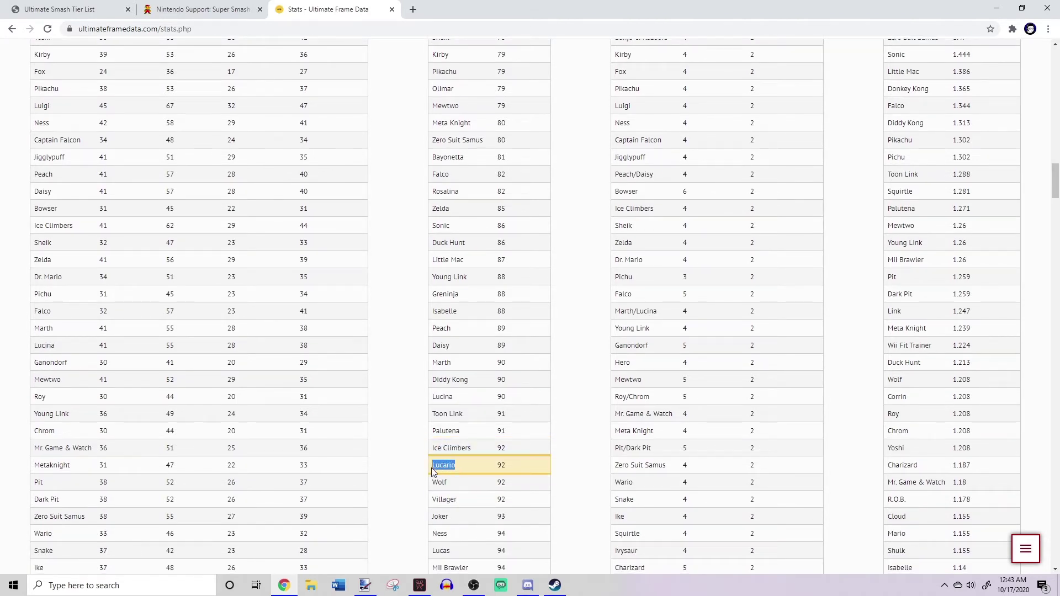
pyautogui.click(493, 474)
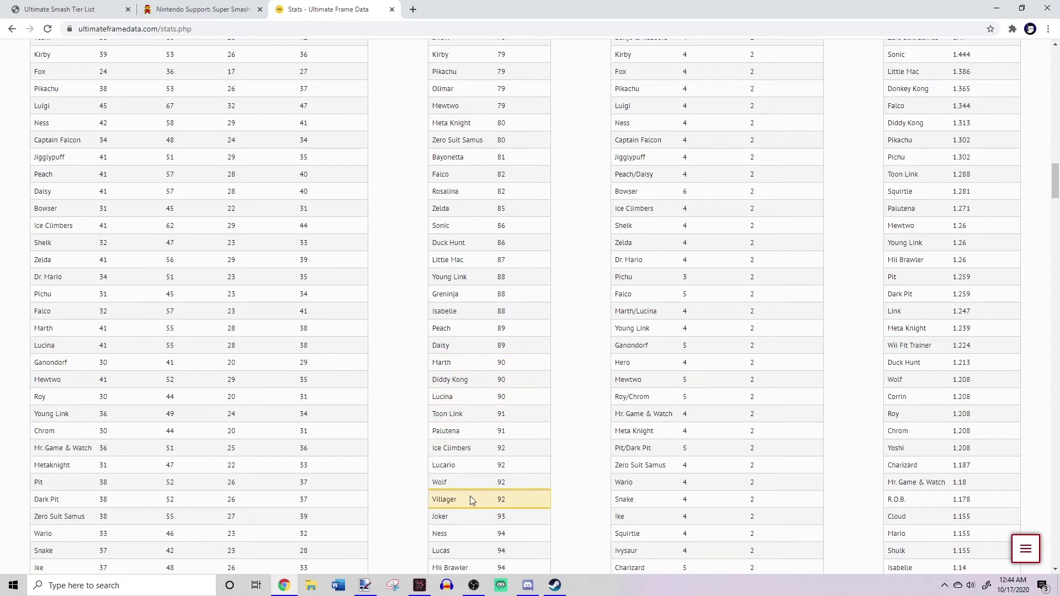
# - Return to the Ultimate Frame Data character list and open Lucario's frame data page
pyautogui.click(12, 30)
pyautogui.scroll(-10, 923, 234)
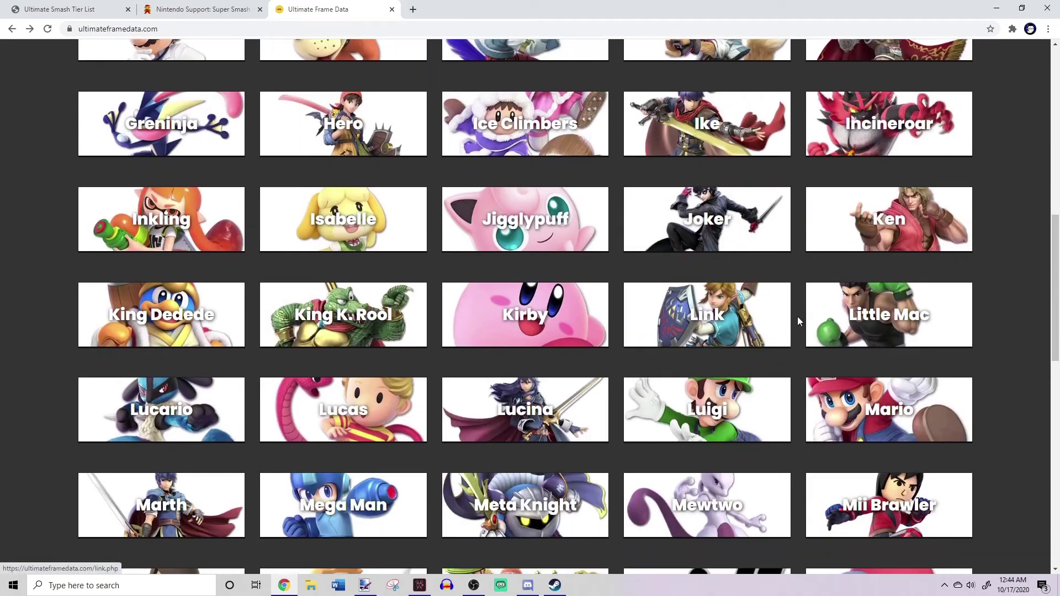
pyautogui.click(160, 417)
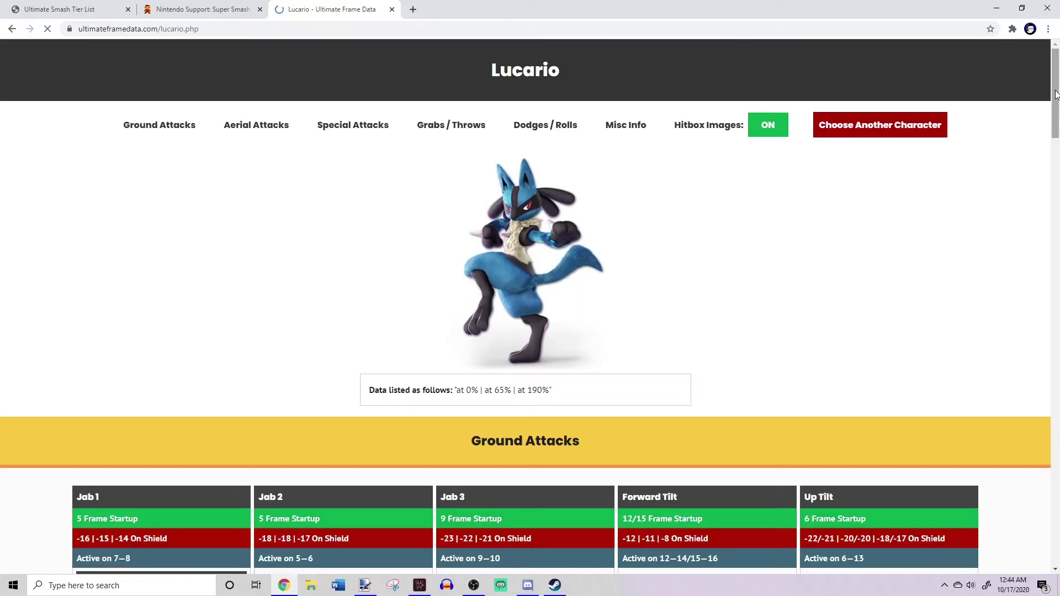
# - Examine the startup and on-shield frames of Lucario's ground attacks, from the jabs to the smash attacks
pyautogui.scroll(-10, 1055, 274)
pyautogui.moveTo(1056, 275); pyautogui.dragTo(1058, 153)
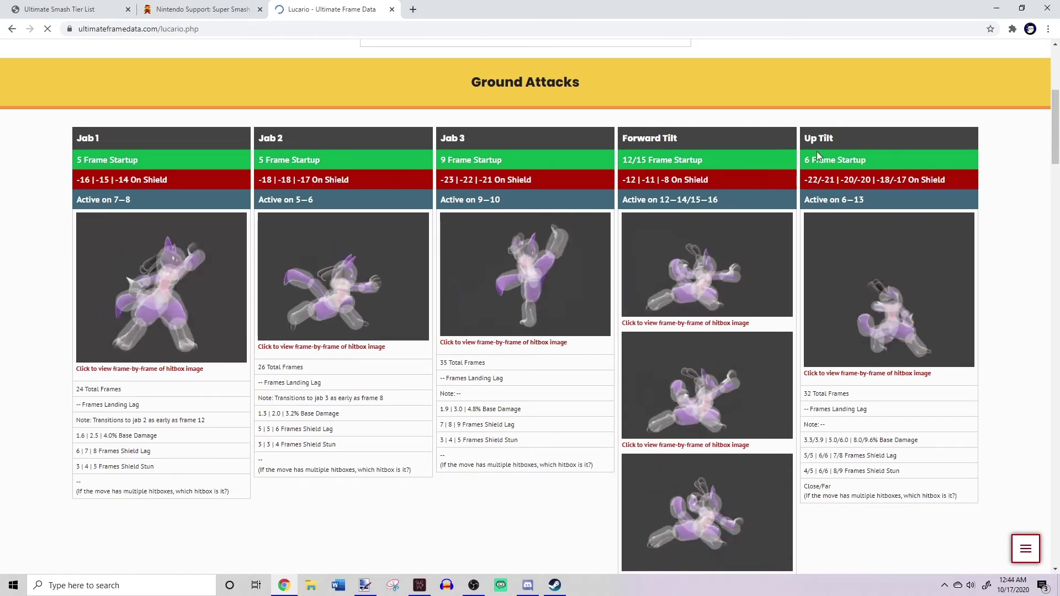
pyautogui.scroll(-6, 130, 302)
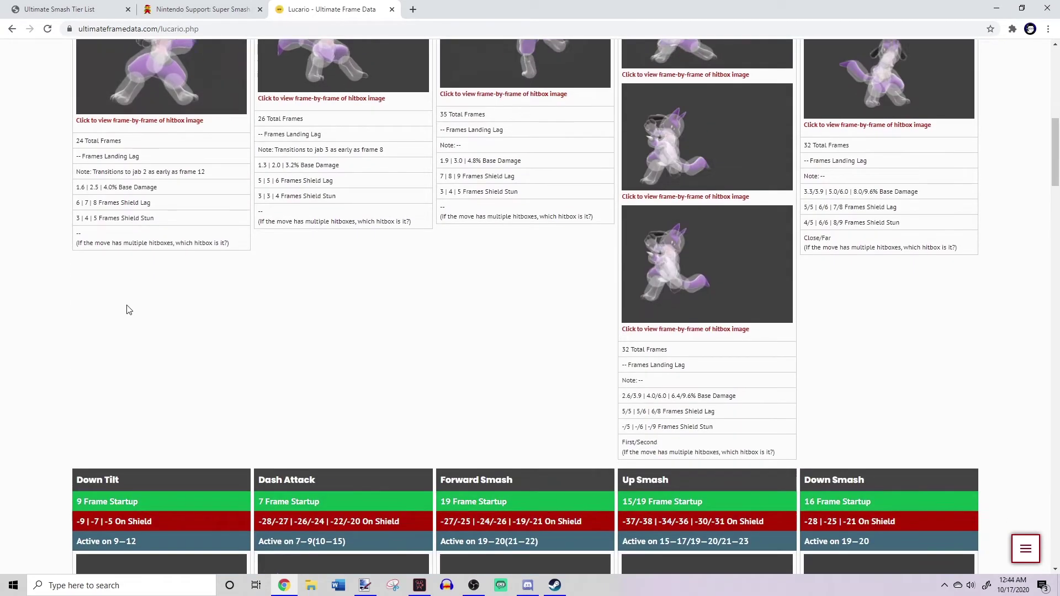
pyautogui.scroll(-3, 91, 397)
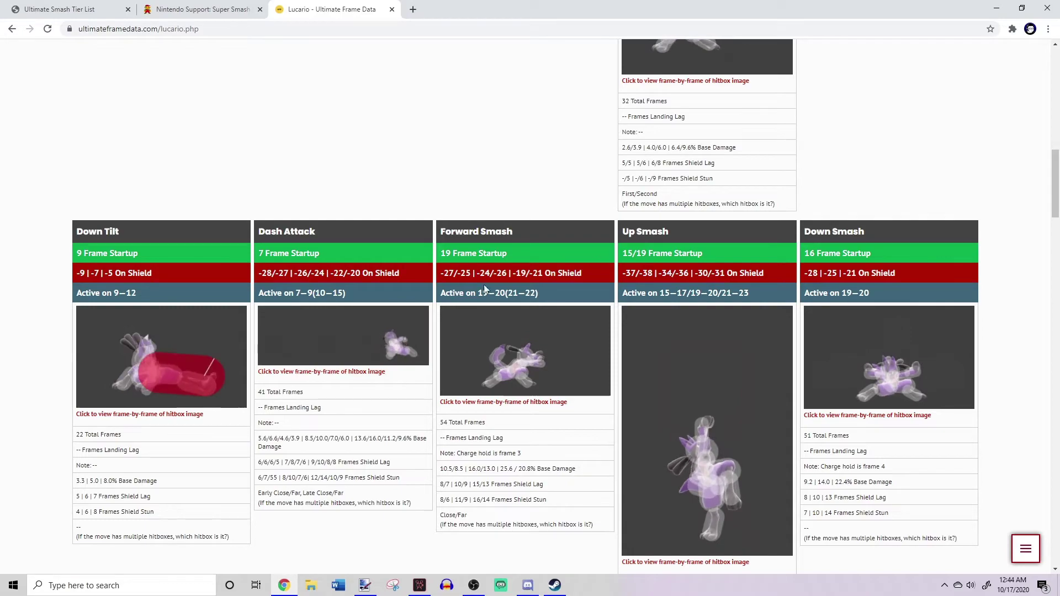
pyautogui.scroll(-4, 631, 287)
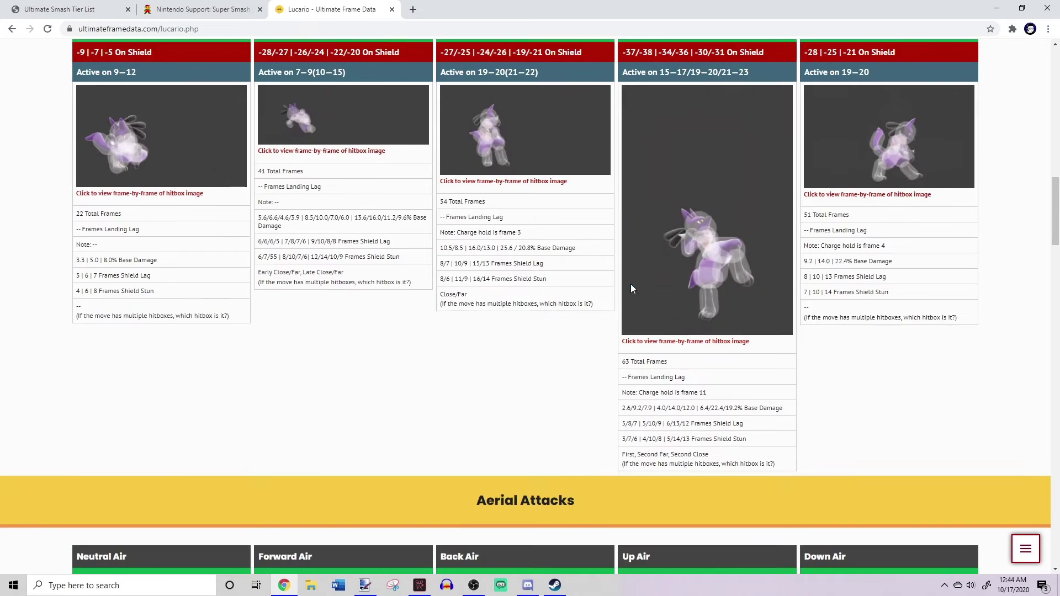
pyautogui.scroll(3, 522, 273)
# - Examine the frame data of Lucario's aerial and special attacks, including Force Palm, Extreme Speed and Double Team
pyautogui.scroll(-9, 347, 308)
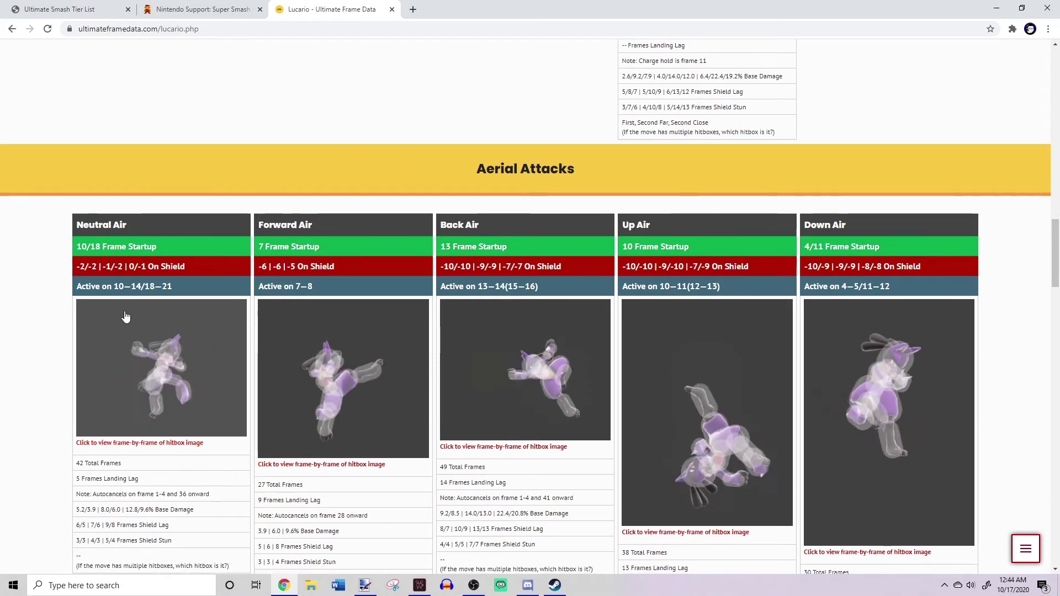
pyautogui.scroll(-2, 178, 135)
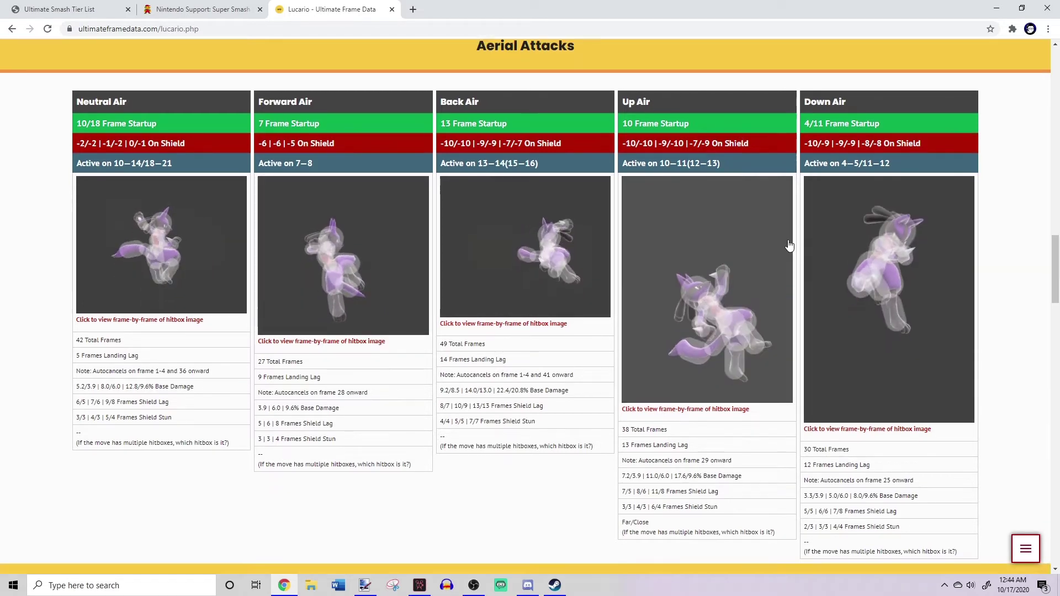
pyautogui.scroll(-2, 839, 94)
pyautogui.scroll(-6, 839, 94)
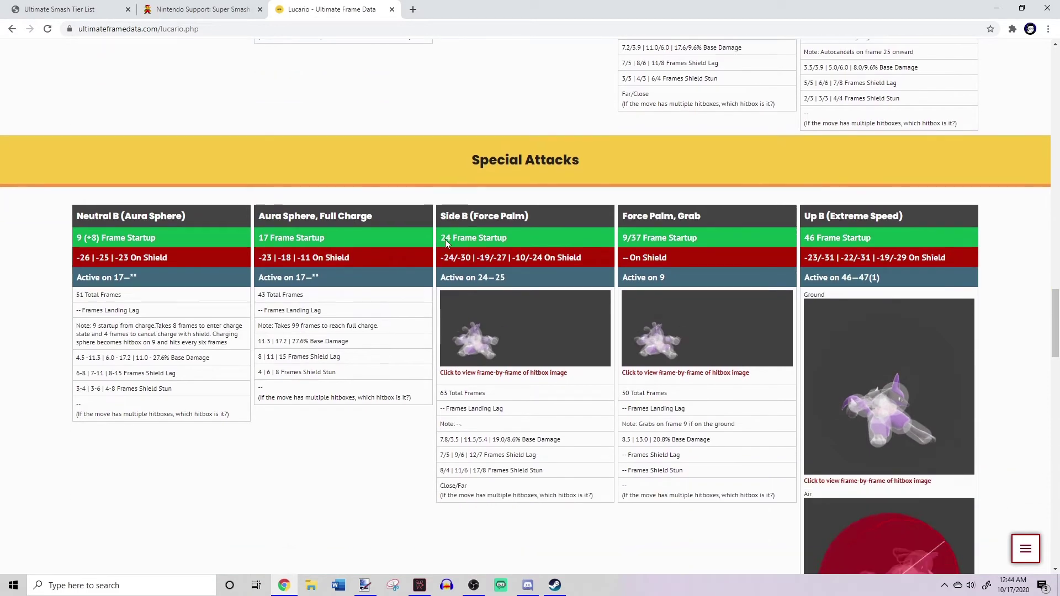
pyautogui.scroll(-1, 462, 291)
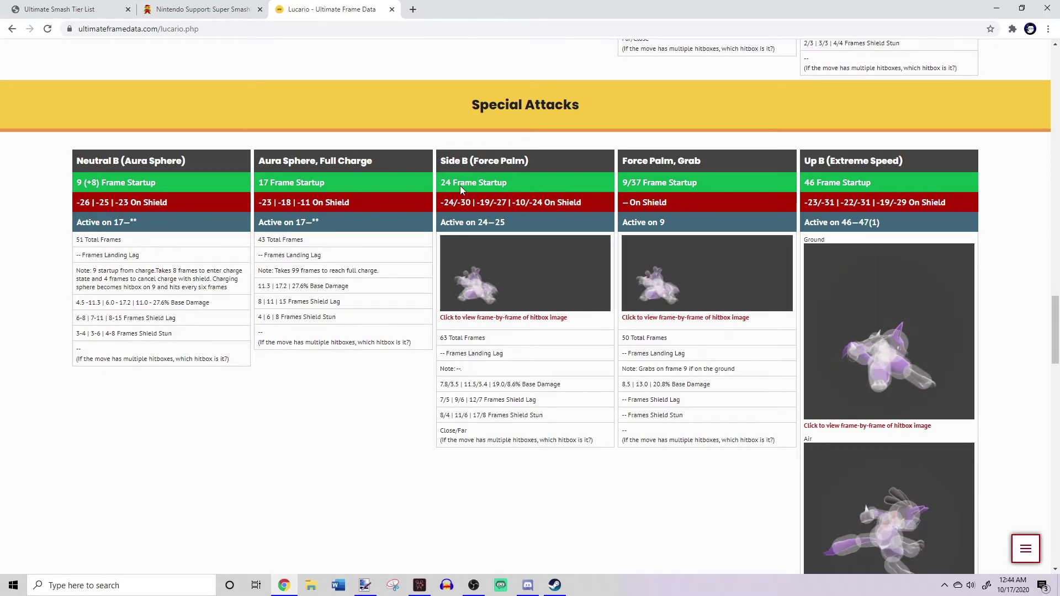
pyautogui.scroll(-7, 472, 205)
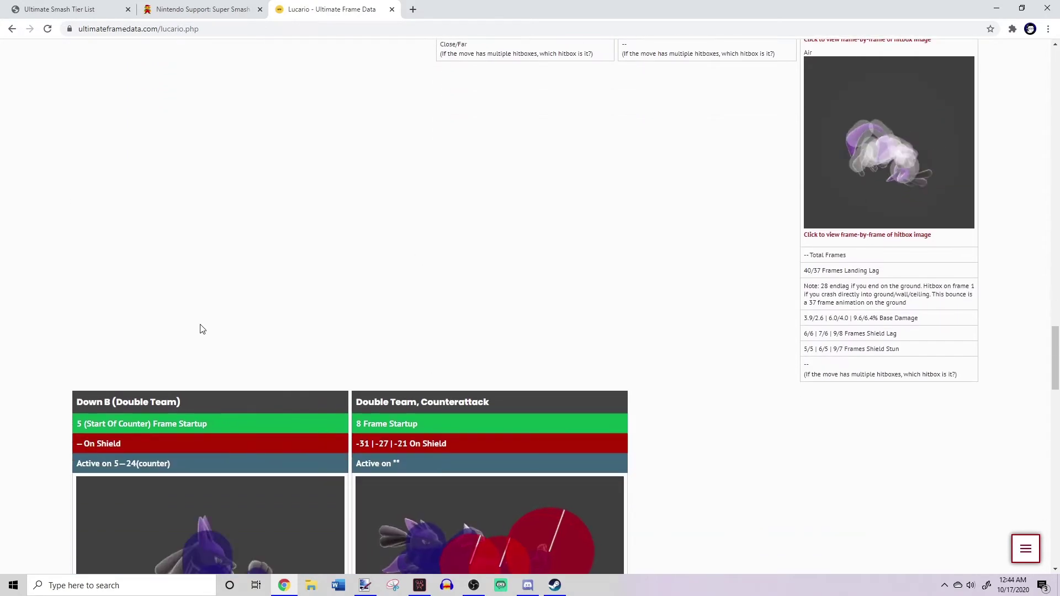
pyautogui.scroll(-6, 441, 239)
# - Recheck Lucario's ground attack frame data and compare it with Lucario's entries in the Nintendo patch notes
pyautogui.moveTo(1055, 381); pyautogui.dragTo(1055, 132)
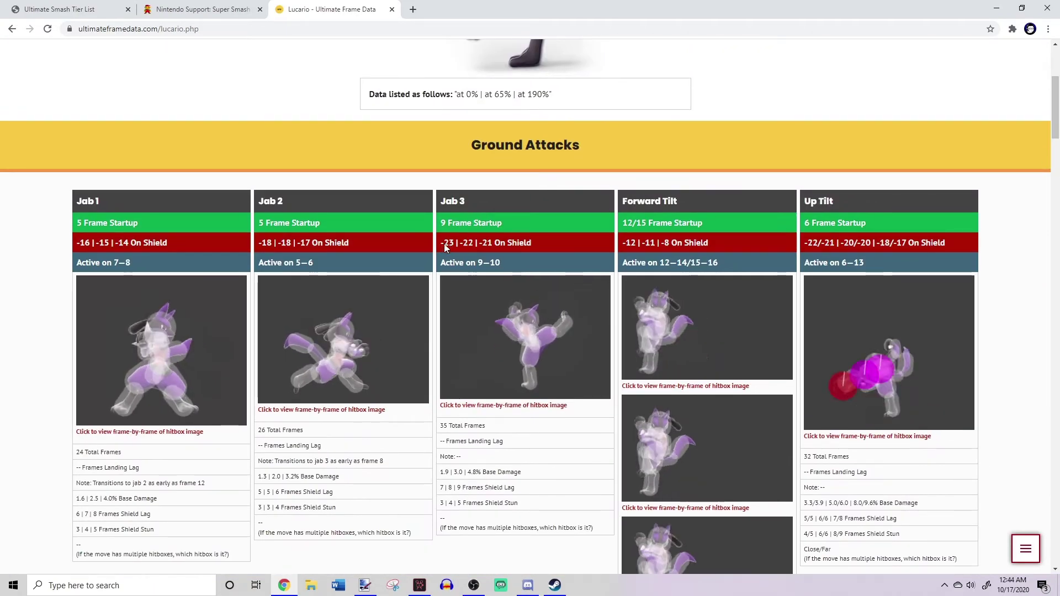
pyautogui.moveTo(1055, 116); pyautogui.dragTo(1058, 193)
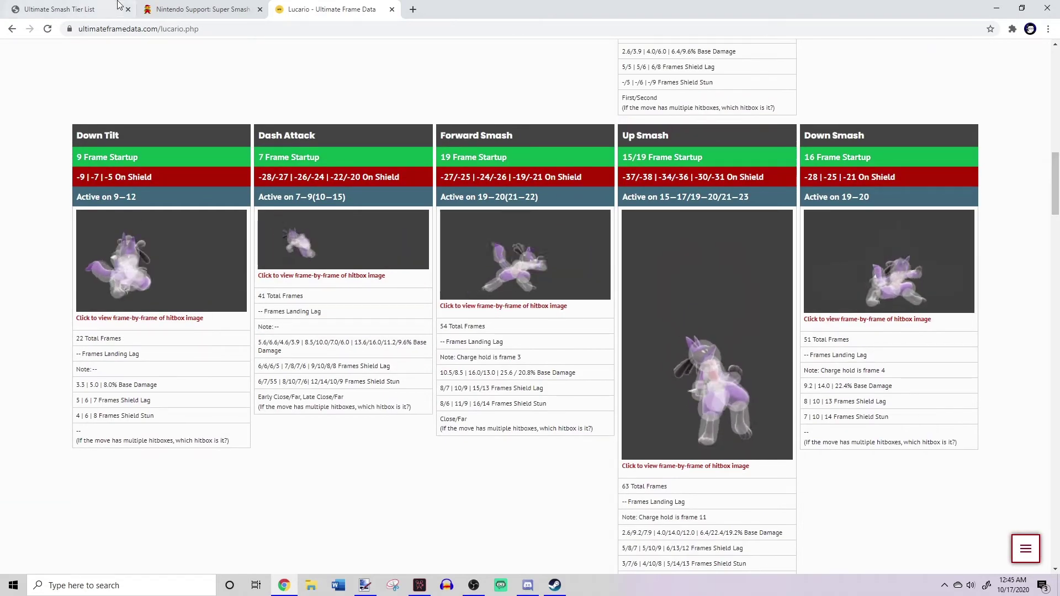
pyautogui.click(171, 5)
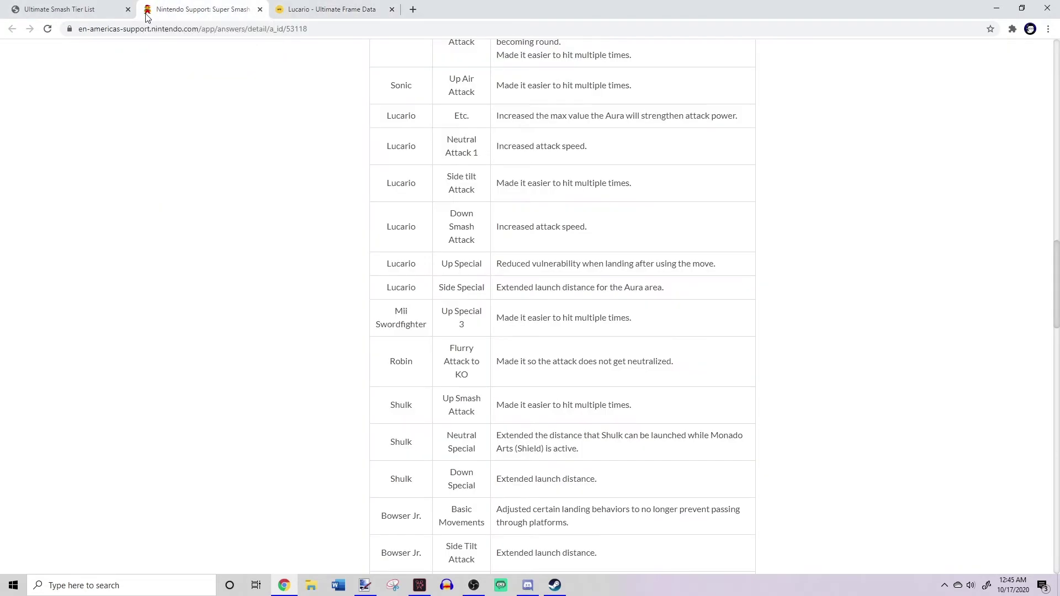
# - Review Lucario's Bottom Tier placement in the tier list against the remaining unranked characters
pyautogui.click(58, 9)
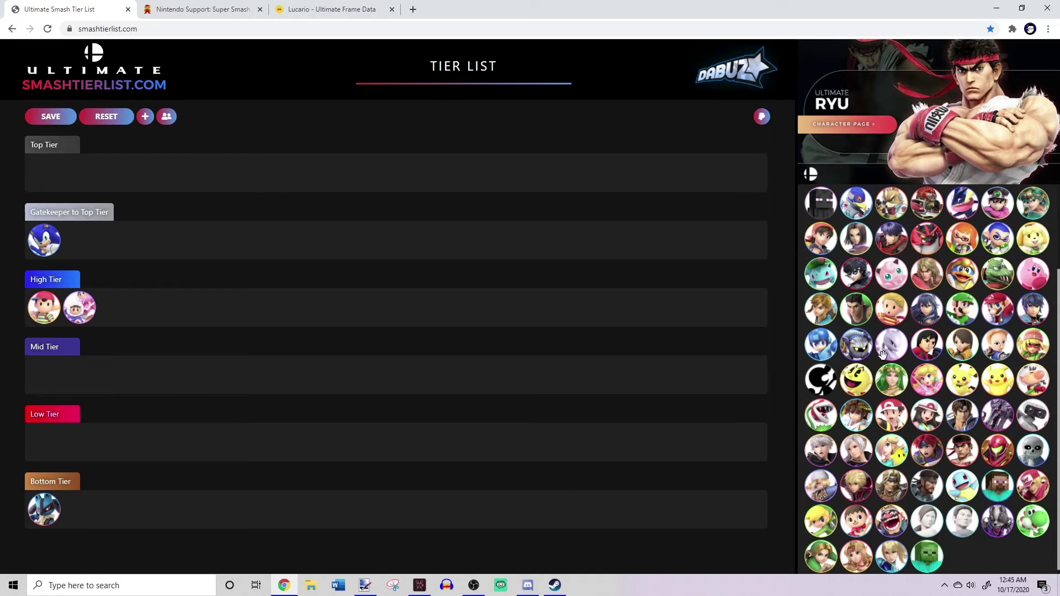
pyautogui.scroll(2, 811, 433)
pyautogui.scroll(-3, 915, 371)
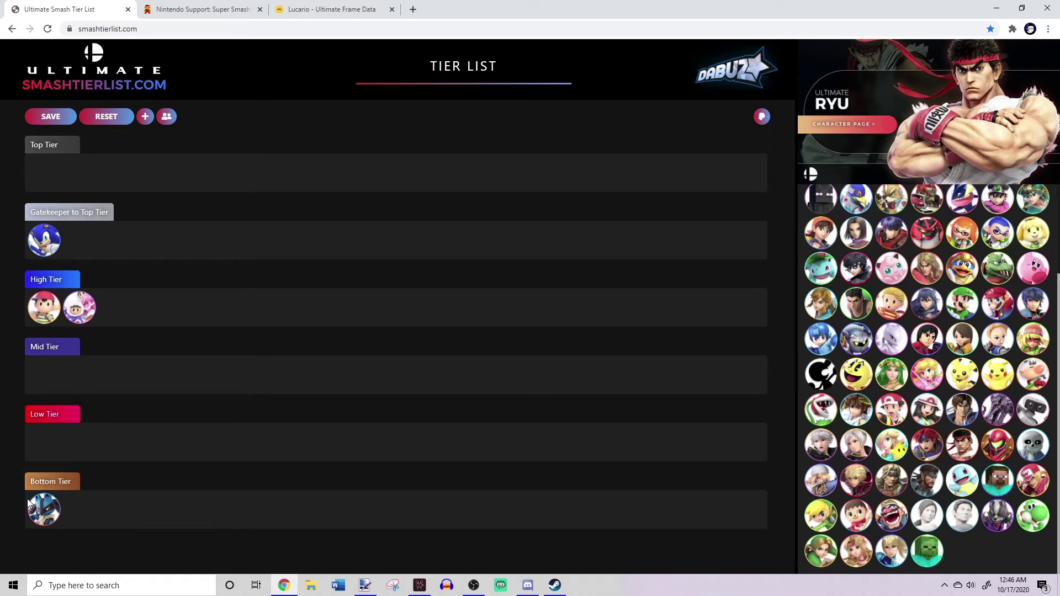
# - Highlight the description of Lucario's max Aura attack power change in the Nintendo patch notes
pyautogui.click(208, 8)
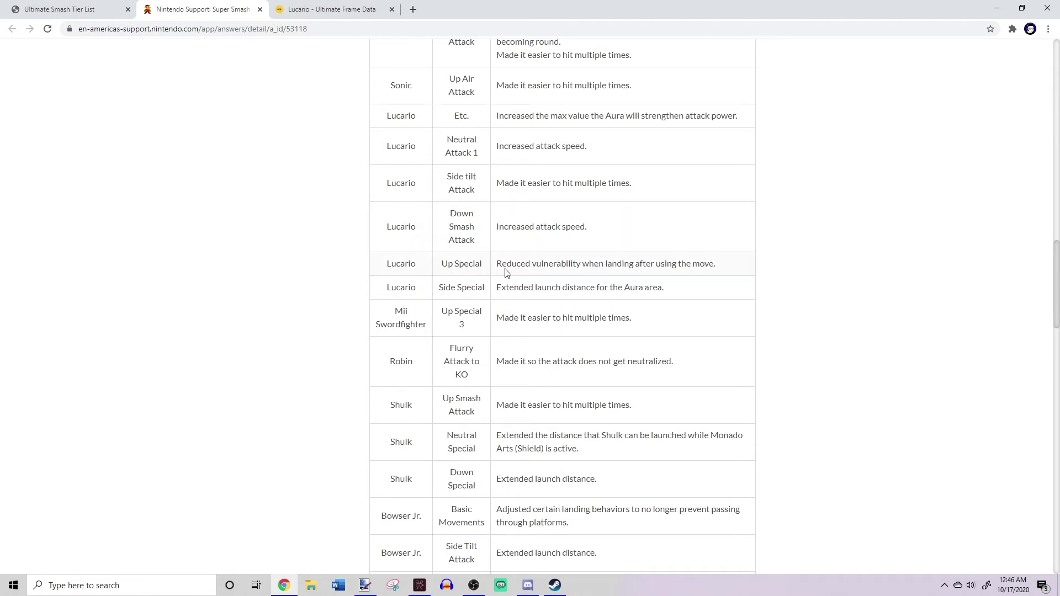
pyautogui.scroll(2, 505, 283)
pyautogui.moveTo(508, 225); pyautogui.dragTo(749, 221)
pyautogui.click(749, 220)
pyautogui.moveTo(515, 220); pyautogui.dragTo(747, 236)
pyautogui.click(744, 237)
pyautogui.moveTo(529, 226); pyautogui.dragTo(741, 272)
pyautogui.click(741, 272)
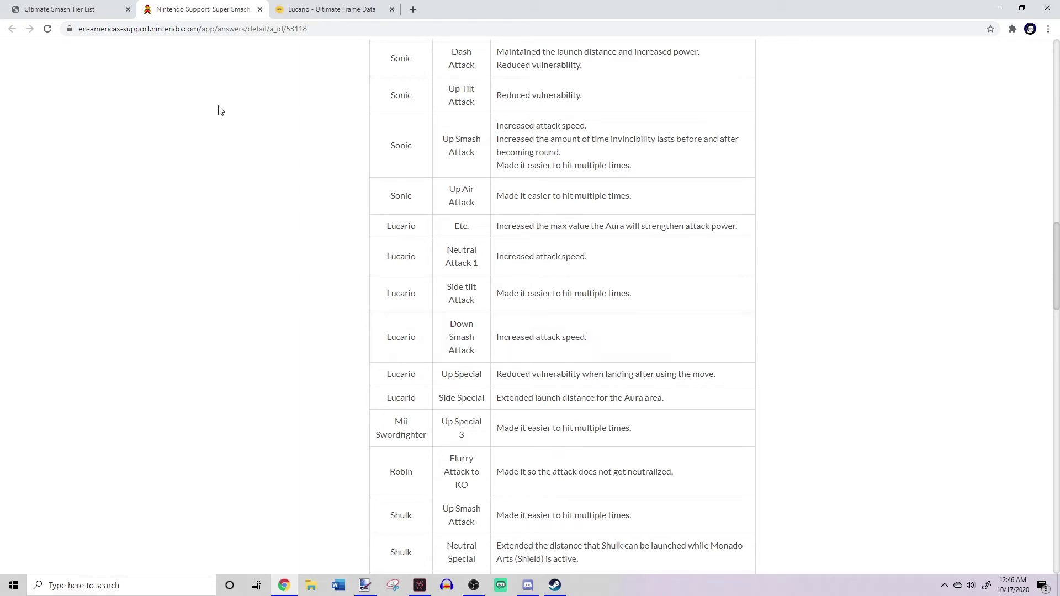
# - Look over the tier list once more, and read on in the Nintendo patch notes to Shulk's entries
pyautogui.click(62, 13)
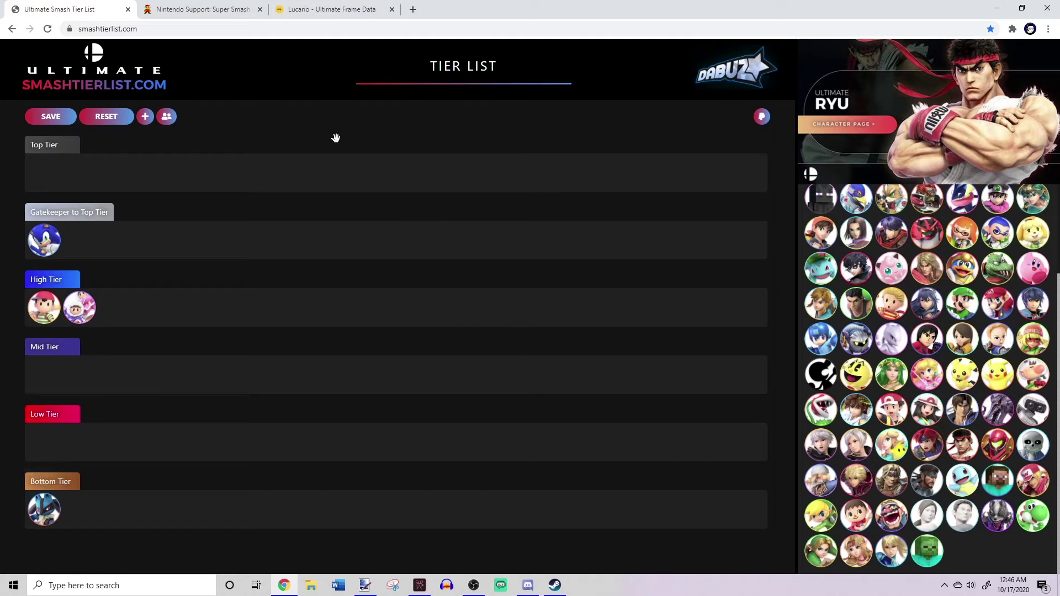
pyautogui.click(181, 12)
pyautogui.scroll(-4, 405, 316)
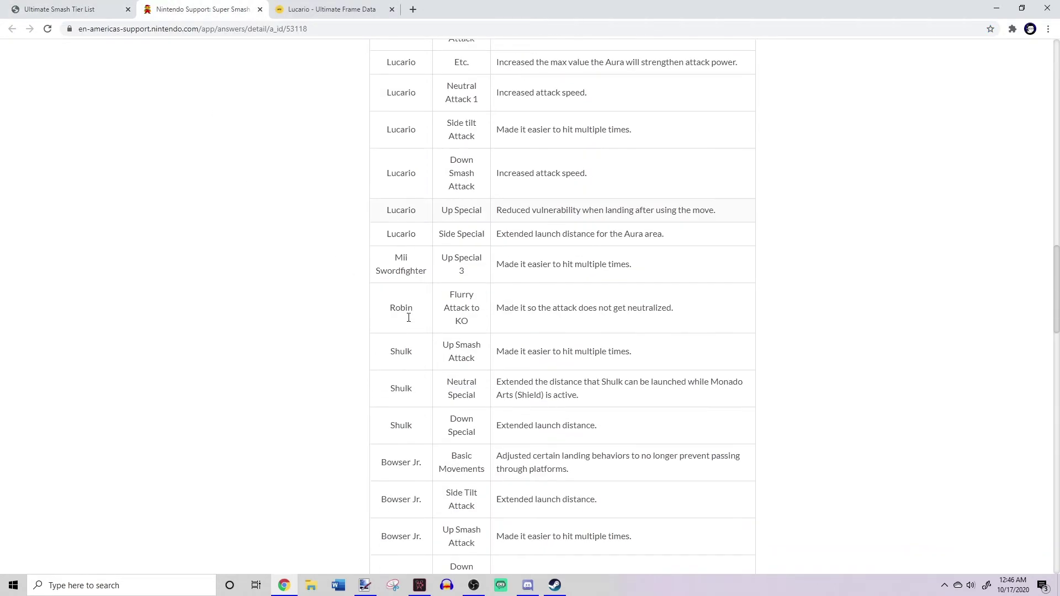
pyautogui.scroll(-4, 409, 322)
pyautogui.scroll(3, 409, 317)
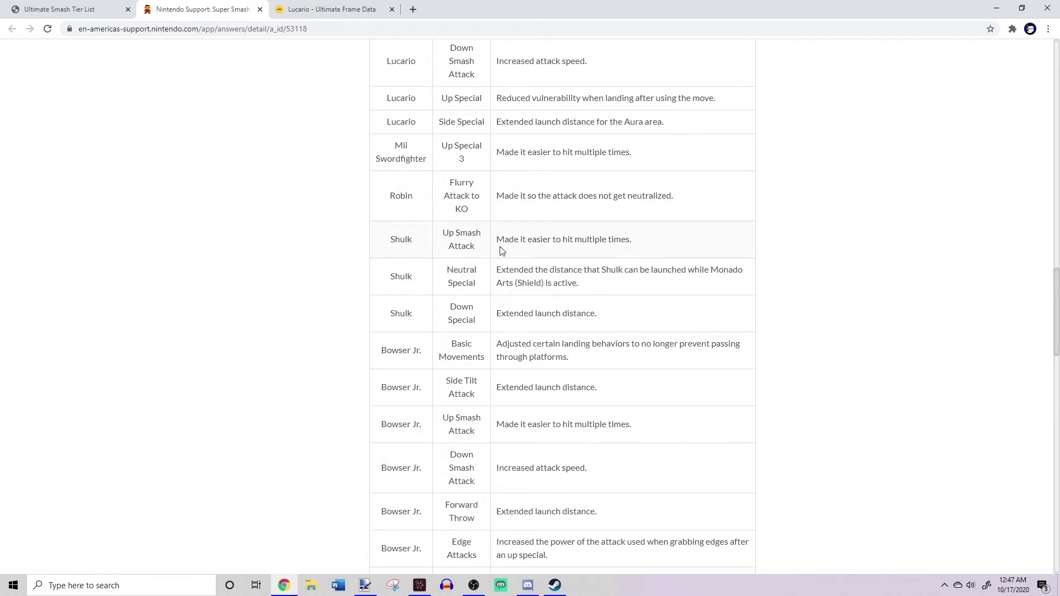
# - Highlight the descriptions of Shulk's Neutral Special and Down Special changes in the Nintendo patch notes
pyautogui.moveTo(508, 239); pyautogui.dragTo(547, 266)
pyautogui.tripleClick(509, 274)
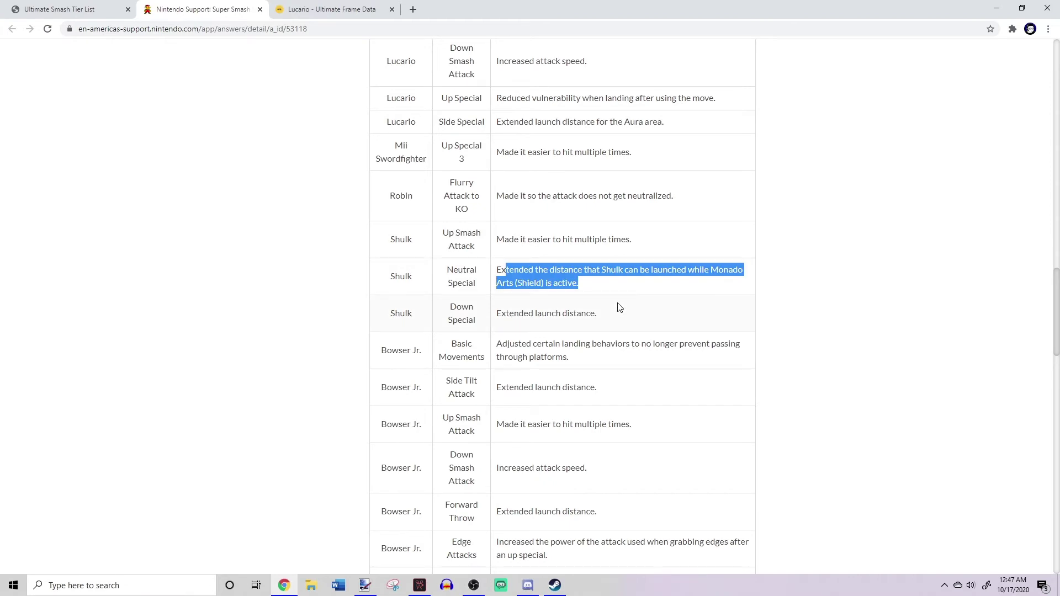
pyautogui.moveTo(506, 313); pyautogui.dragTo(596, 315)
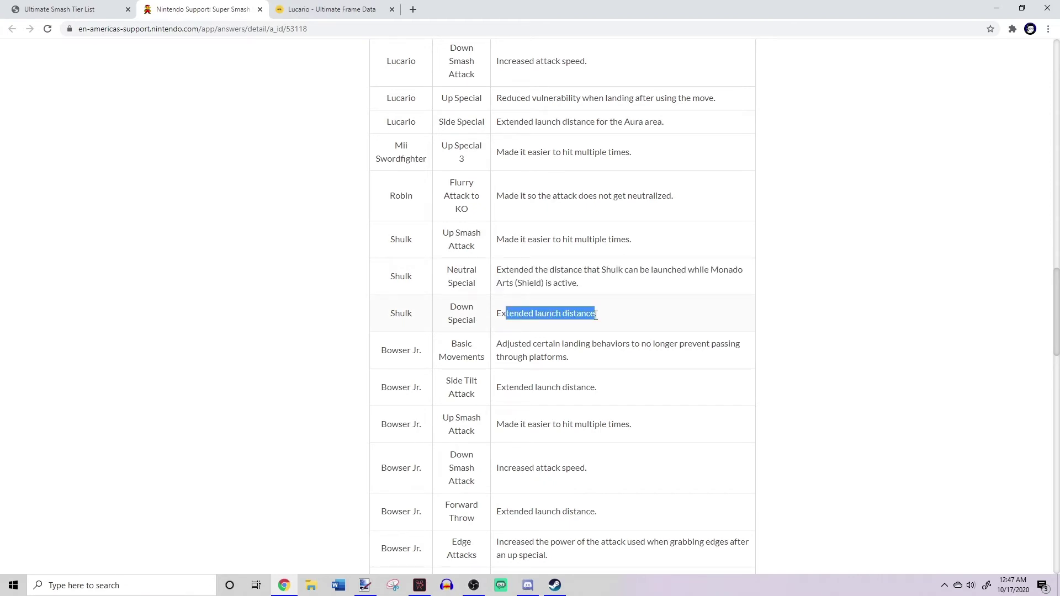
# - Try Shulk in the Top Tier row of the tier list, and settle him beside Sonic in Gatekeeper to Top Tier
pyautogui.click(22, 7)
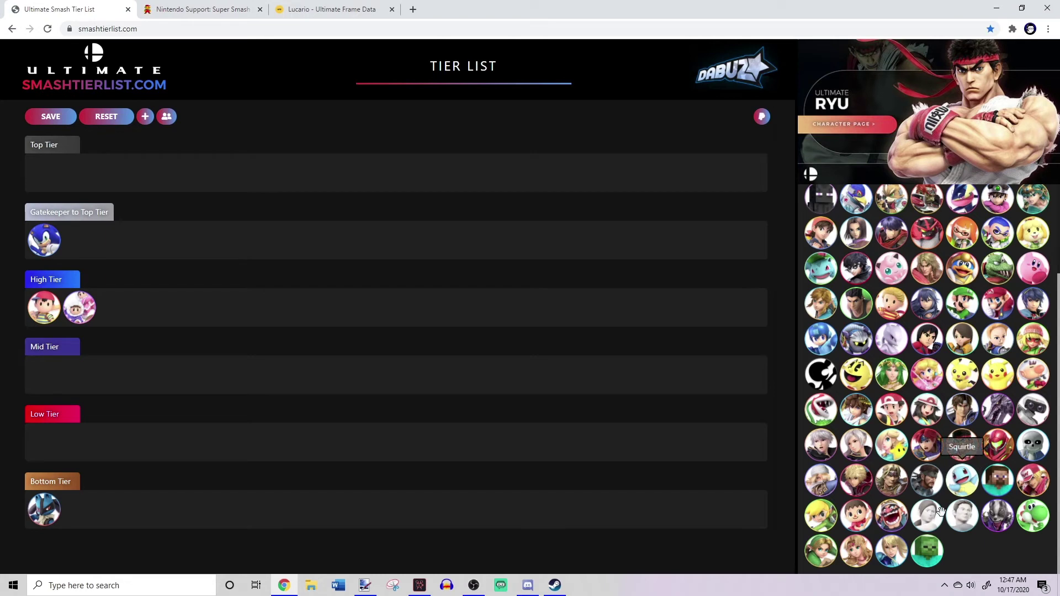
pyautogui.moveTo(860, 488); pyautogui.dragTo(209, 184)
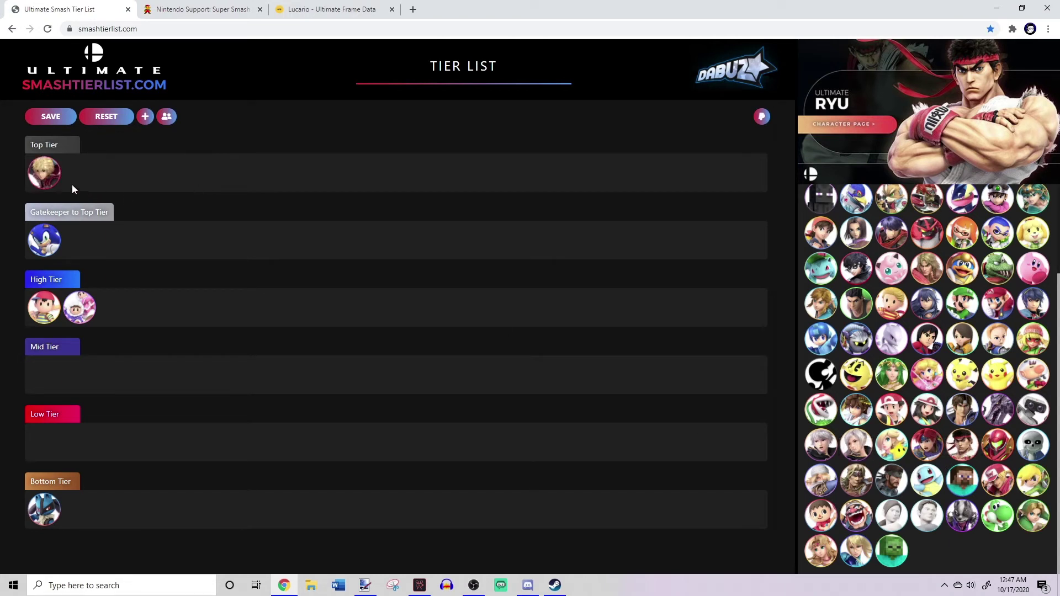
pyautogui.moveTo(44, 172); pyautogui.dragTo(249, 254)
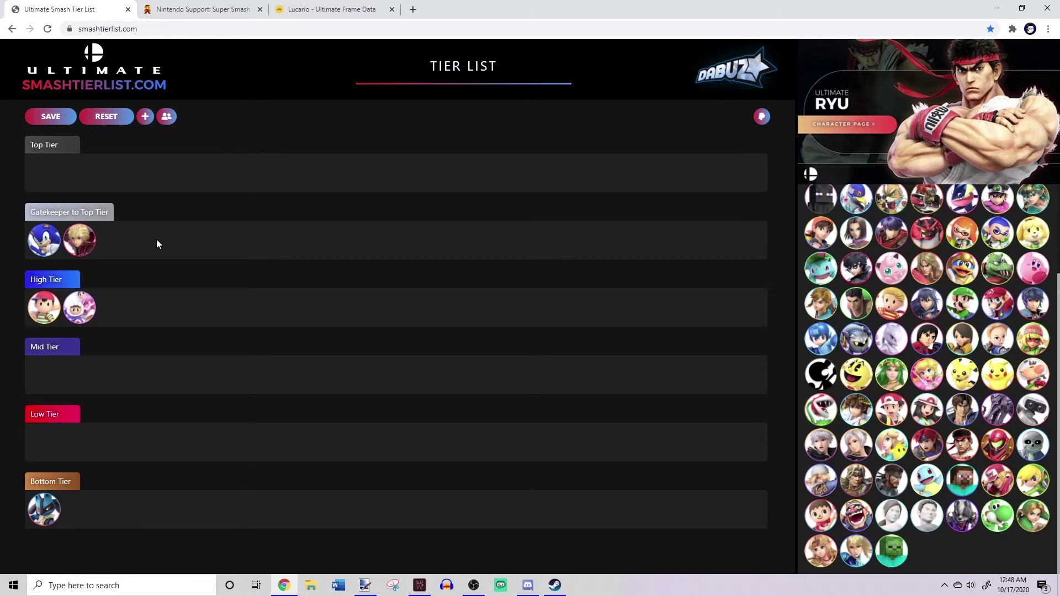
# - Return from Lucario's frame data to the Ultimate Frame Data character list and open Shulk's page
pyautogui.click(354, 7)
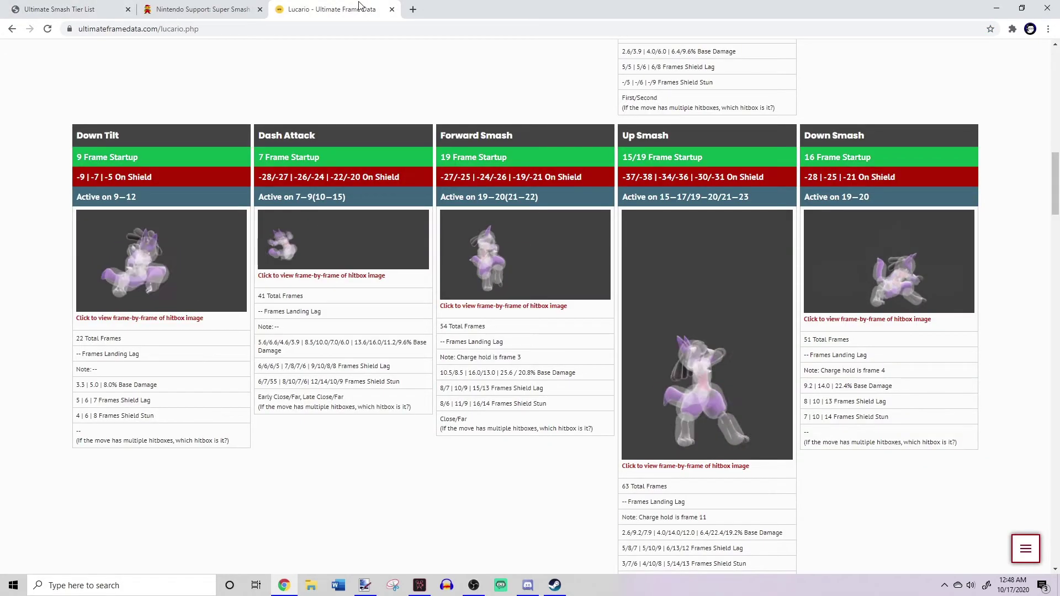
pyautogui.hotkey('alt', 'Left')
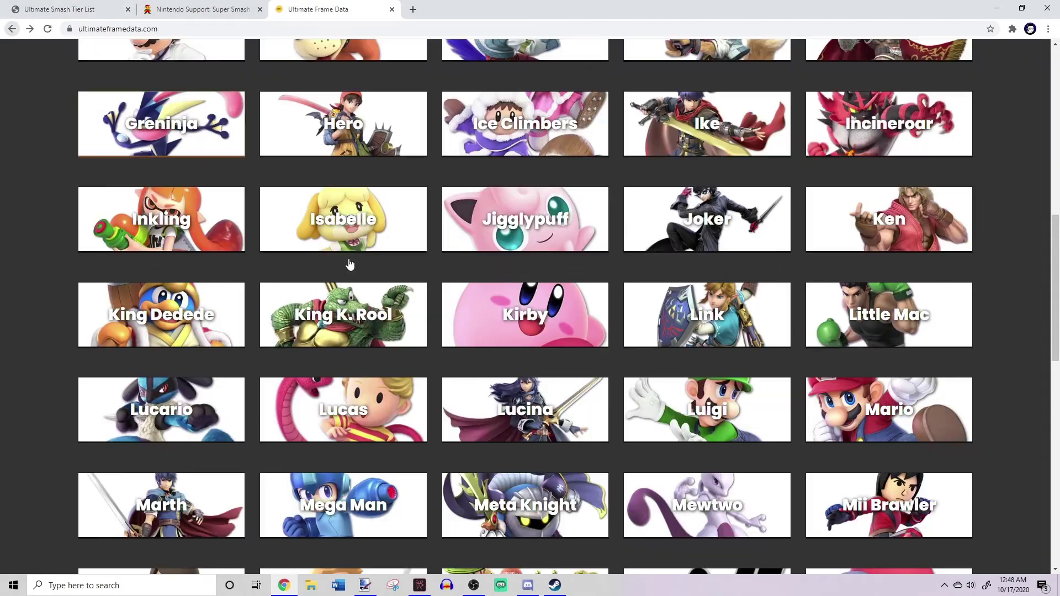
pyautogui.scroll(-4, 612, 359)
pyautogui.scroll(-9, 611, 359)
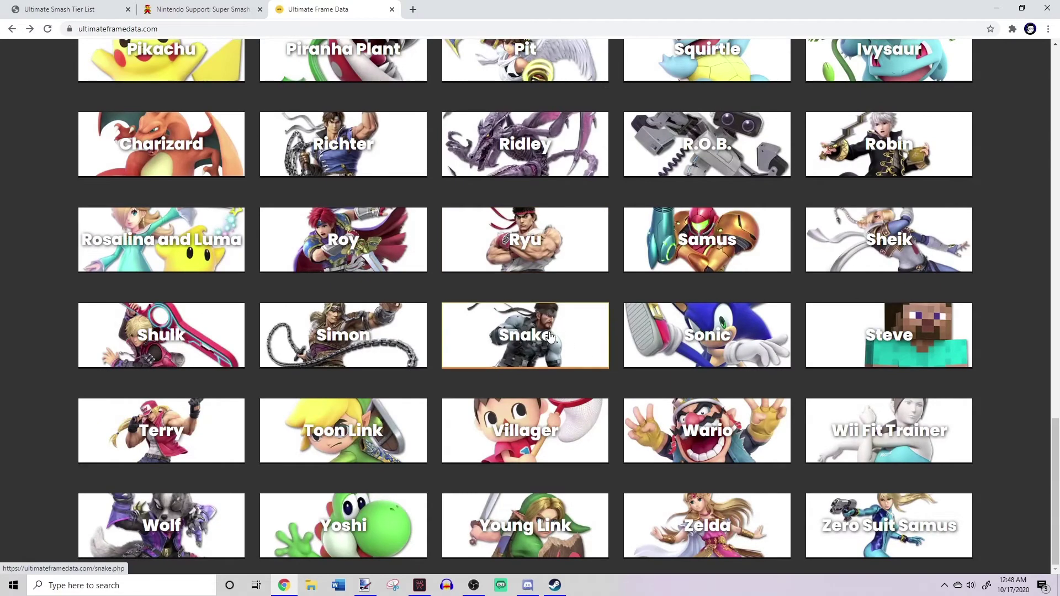
pyautogui.click(143, 322)
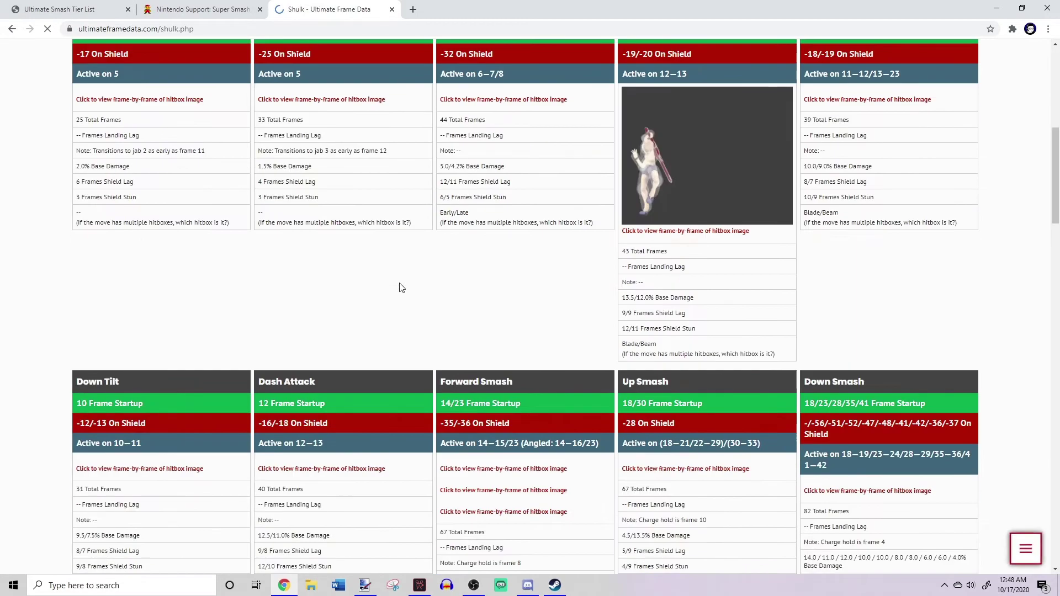
# - Examine the startup, shield and landing lag data of Shulk's ground attacks and aerial attacks
pyautogui.scroll(2, 265, 304)
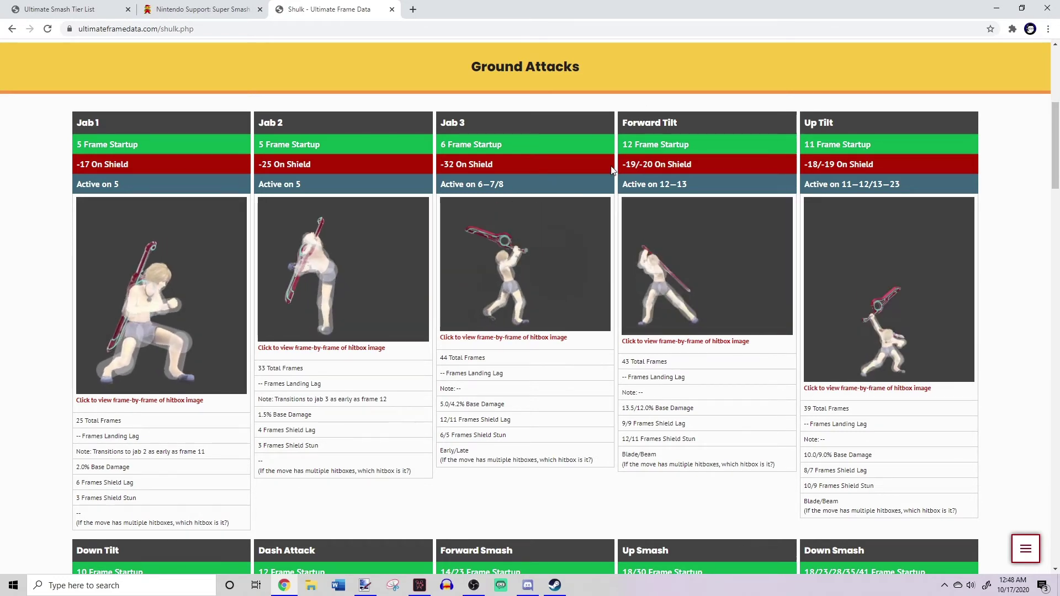
pyautogui.scroll(-8, 645, 258)
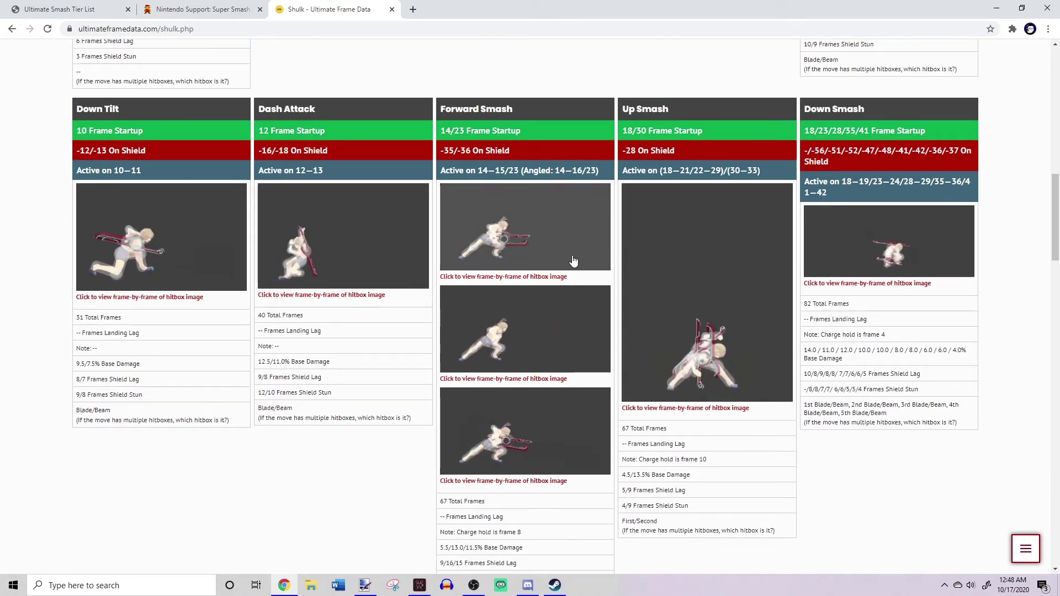
pyautogui.scroll(-4, 603, 131)
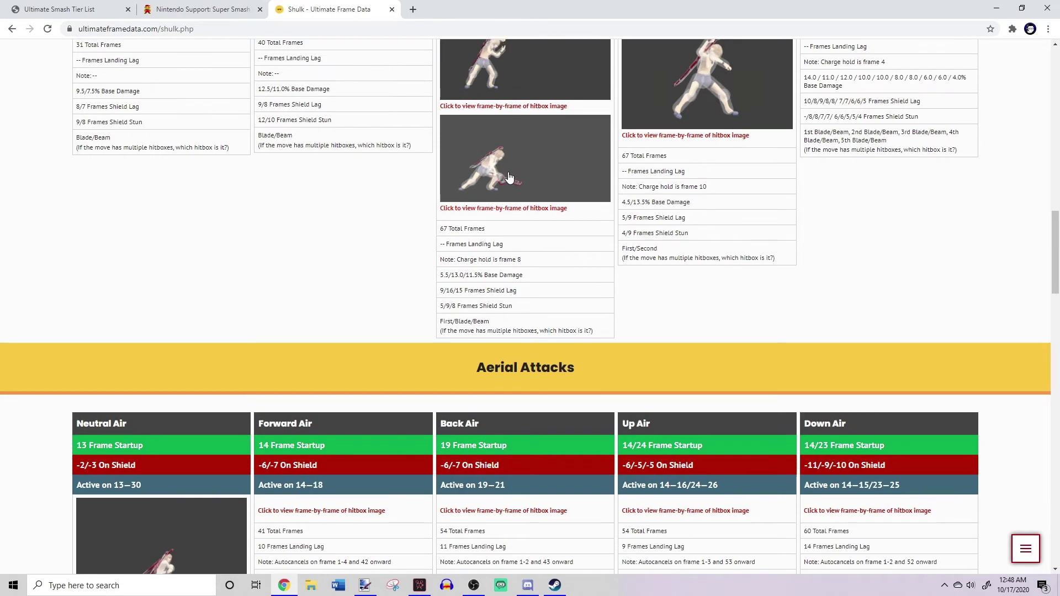
pyautogui.scroll(3, 316, 241)
pyautogui.scroll(-8, 393, 216)
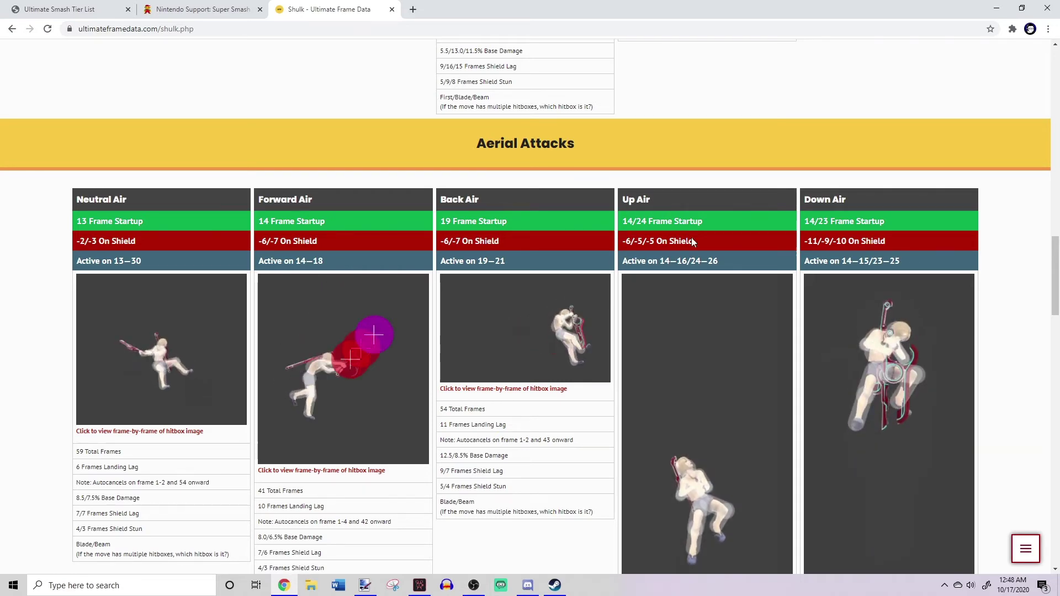
pyautogui.scroll(-7, 703, 331)
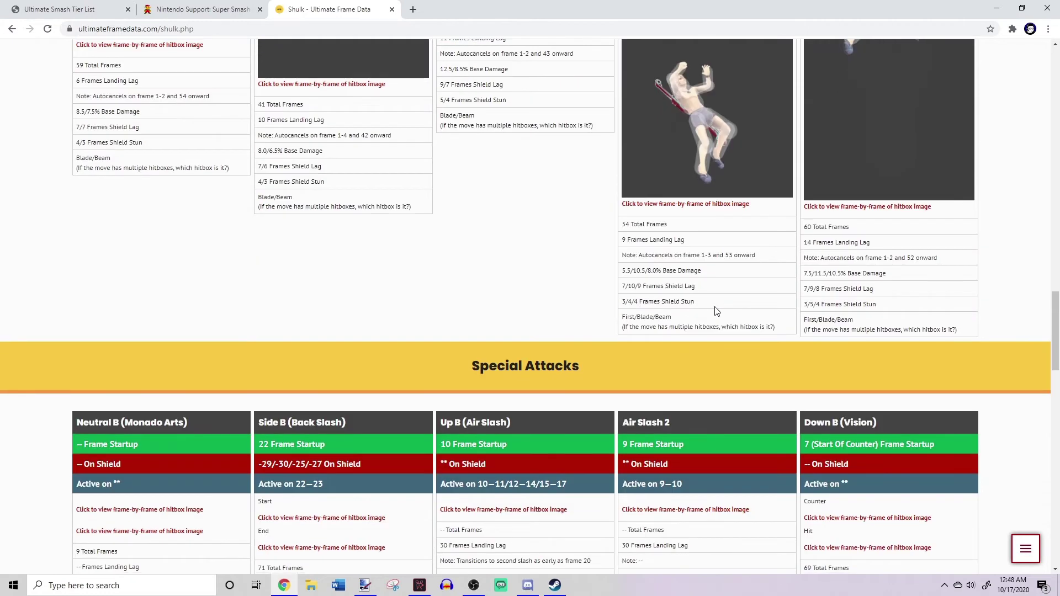
pyautogui.scroll(6, 349, 383)
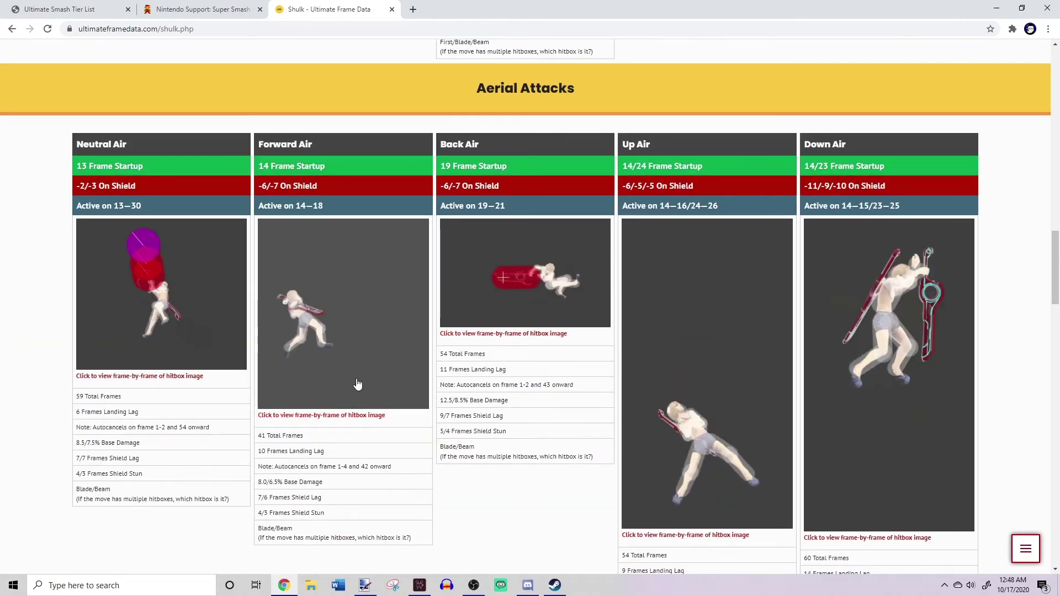
# - Review Shulk's special attacks, including the enlarged Monado Arts duration and cooldown chart, down to his grabs and throws
pyautogui.scroll(-10, 331, 375)
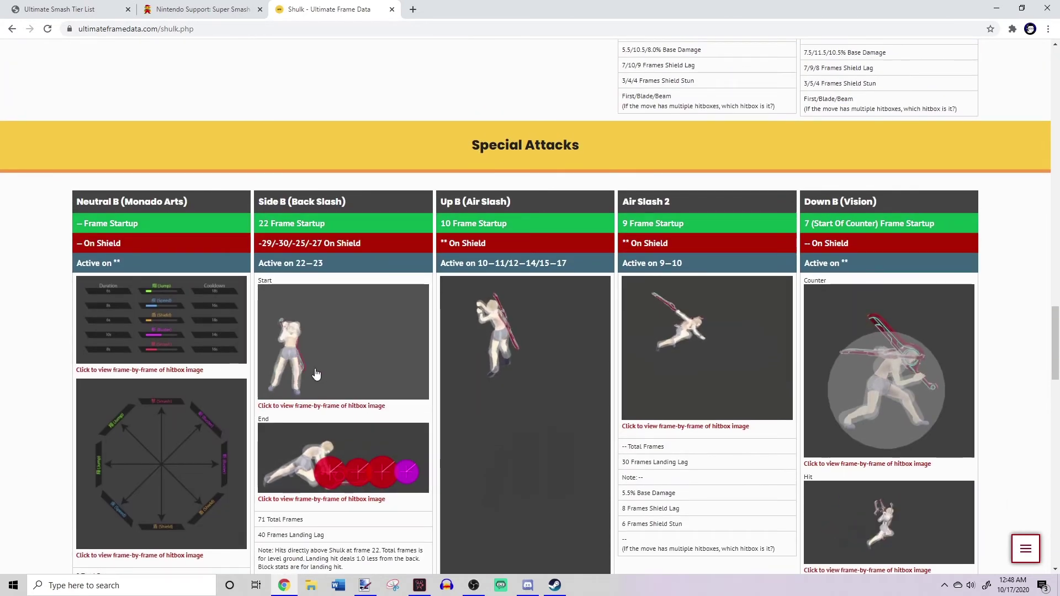
pyautogui.click(209, 341)
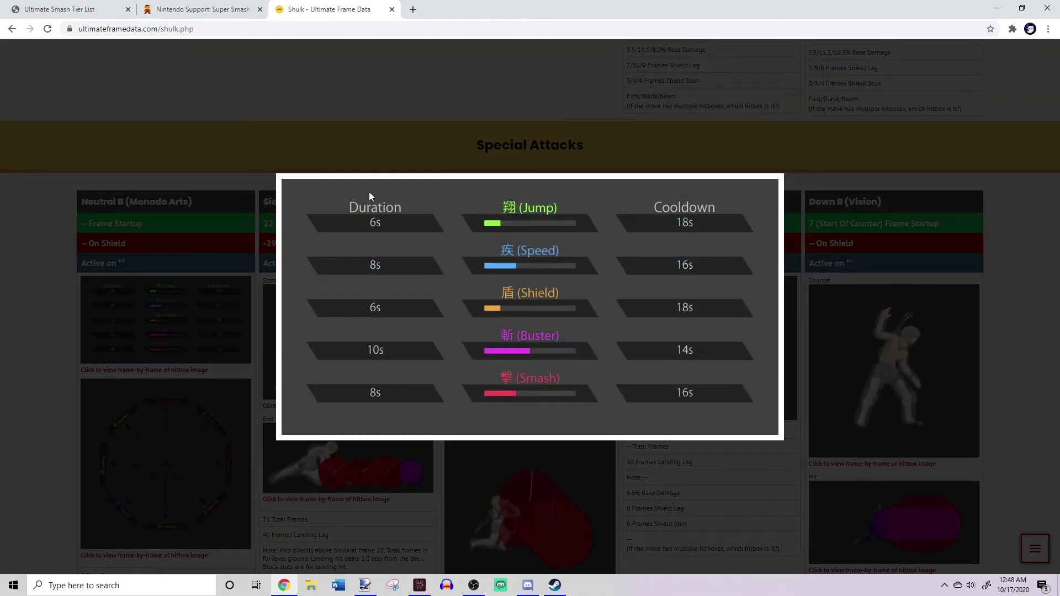
pyautogui.click(514, 463)
pyautogui.scroll(-5, 524, 408)
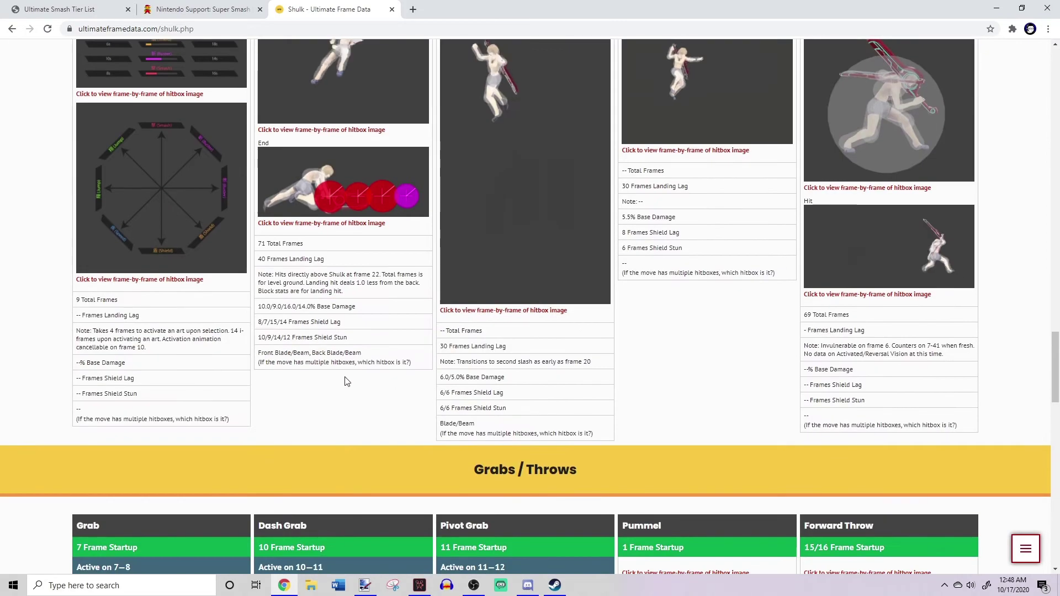
pyautogui.scroll(-4, 377, 380)
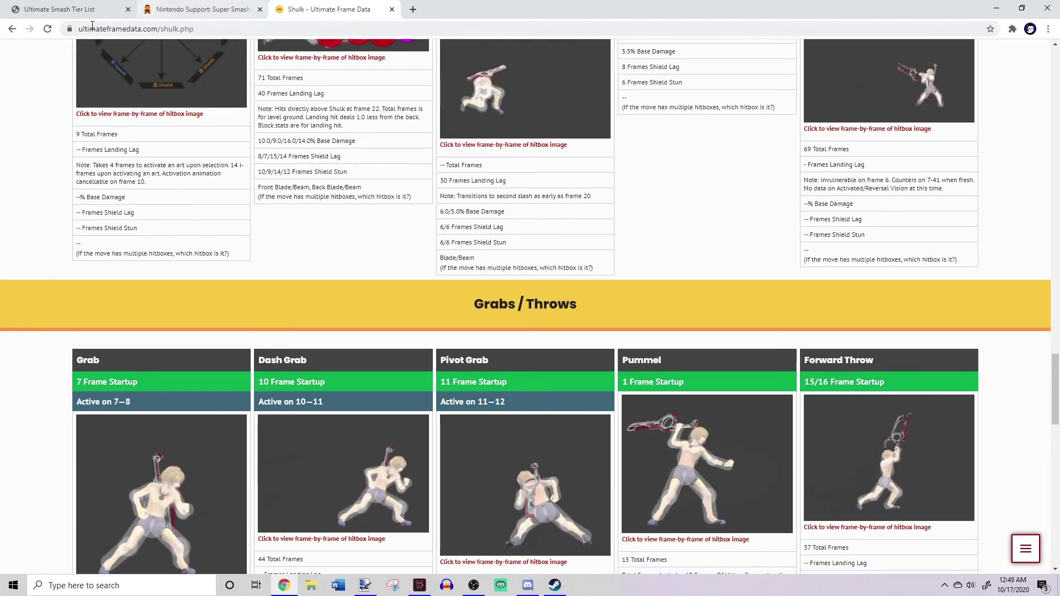
# - Recheck the tier list, and read on in the Nintendo patch notes from Shulk's entries through Bowser Jr.'s changes
pyautogui.click(104, 8)
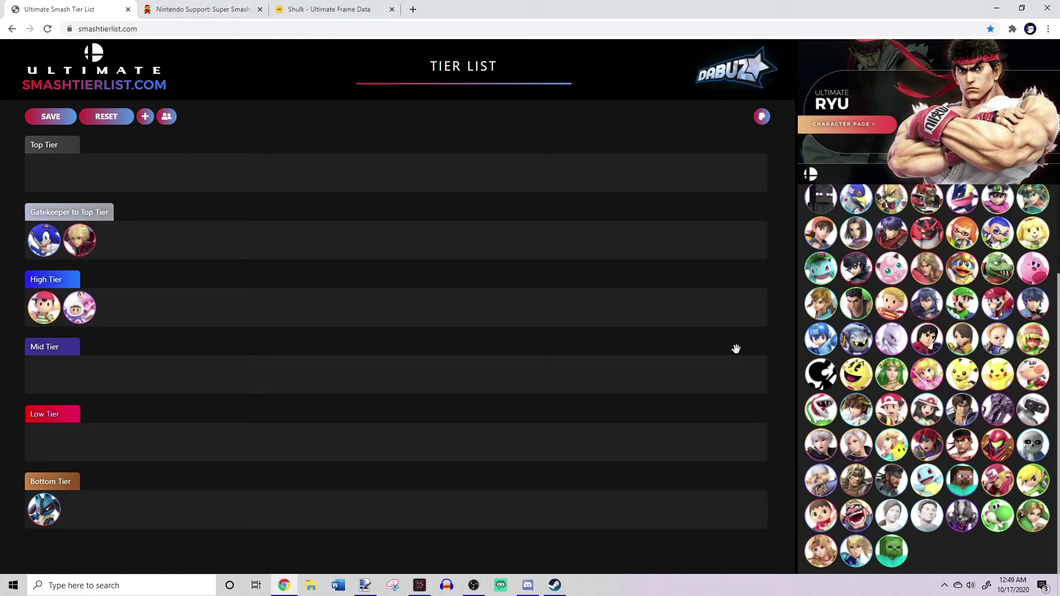
pyautogui.click(220, 9)
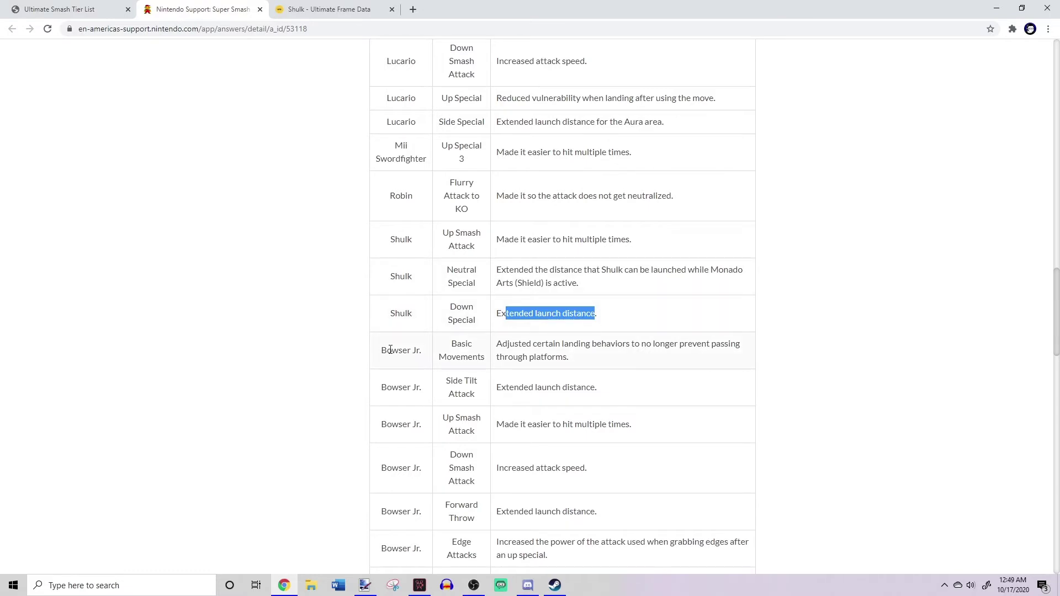
pyautogui.click(624, 303)
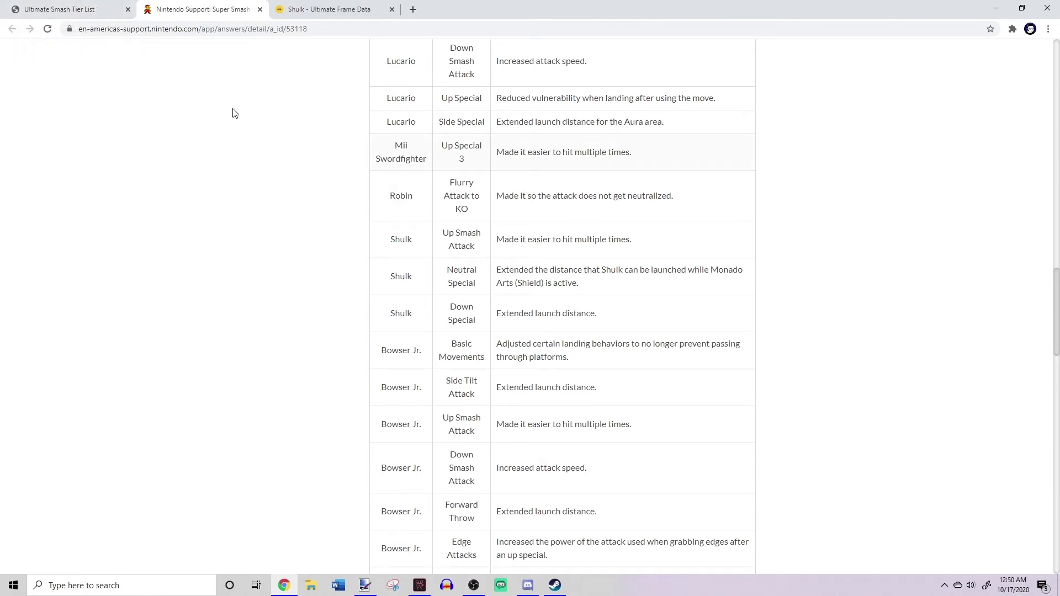
pyautogui.scroll(-3, 490, 350)
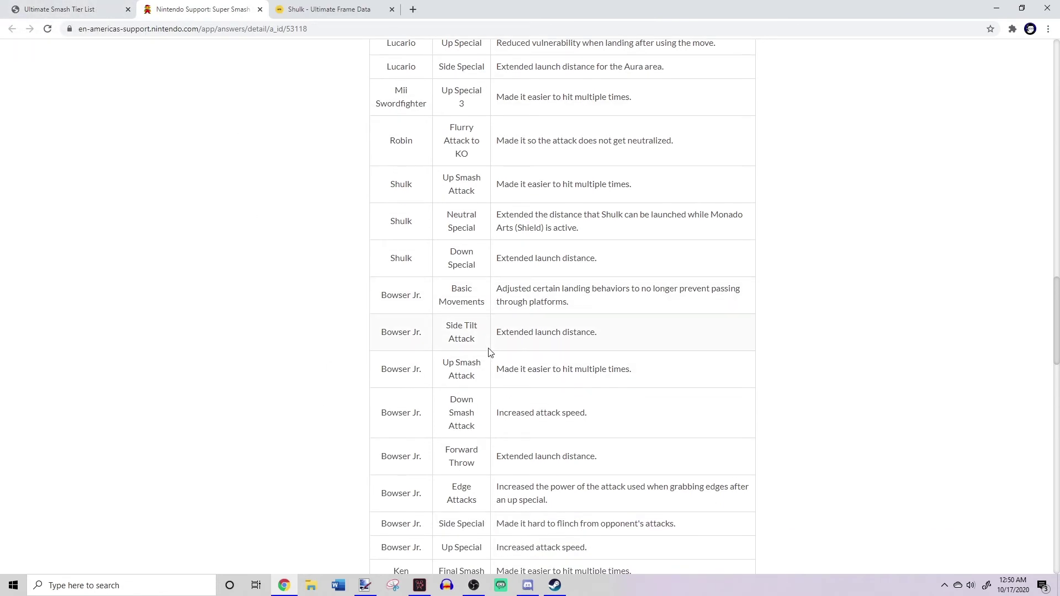
pyautogui.scroll(-2, 486, 349)
pyautogui.scroll(1, 488, 350)
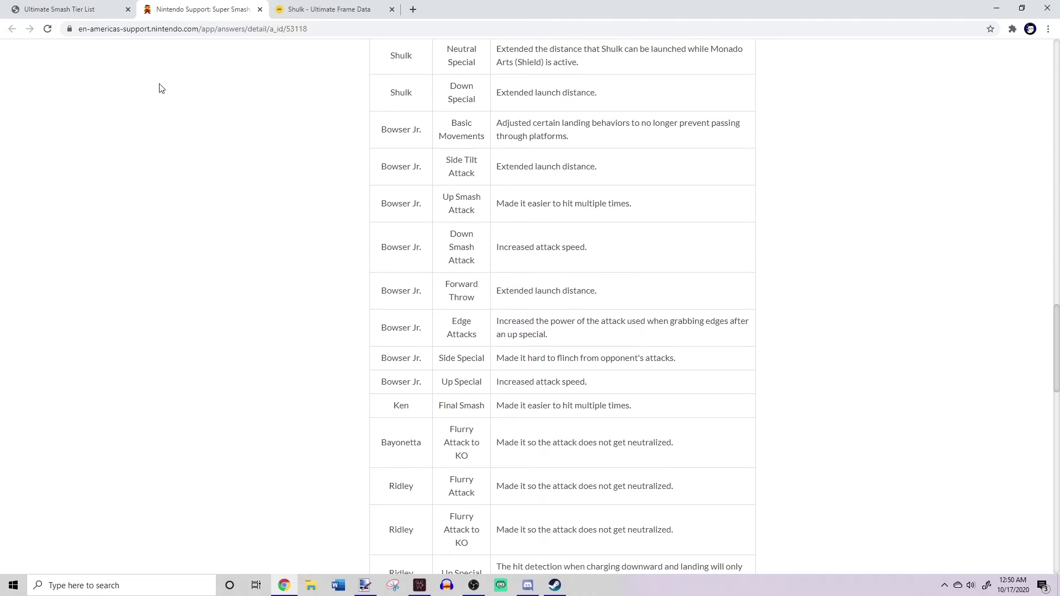
# - Place Bowser Jr. in the Mid Tier row of the tier list
pyautogui.hotkey('ctrl', '1')
pyautogui.click(185, 9)
pyautogui.click(83, 9)
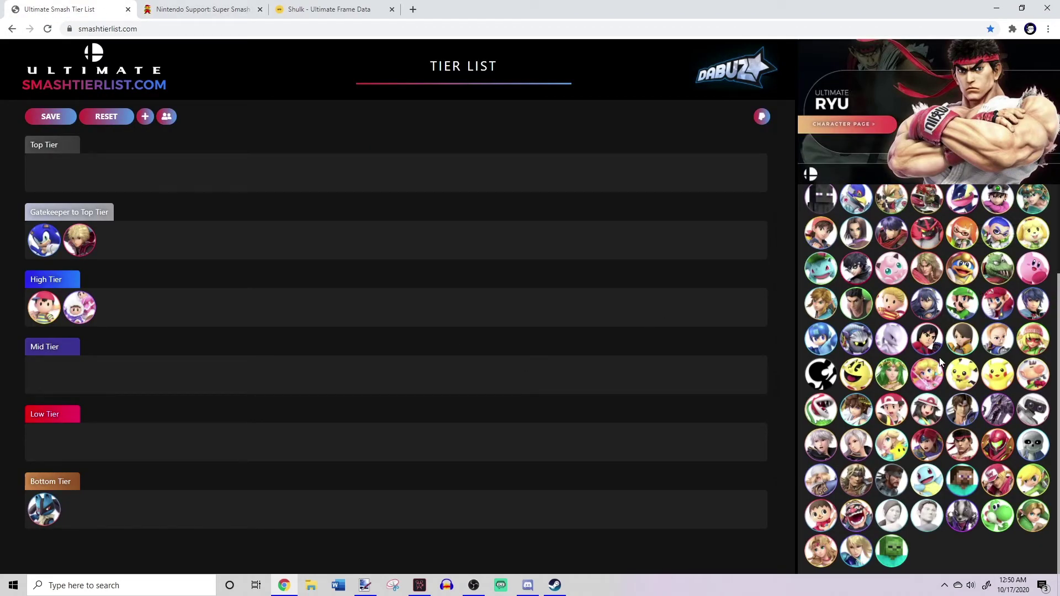
pyautogui.scroll(3, 938, 390)
pyautogui.moveTo(997, 212); pyautogui.dragTo(94, 390)
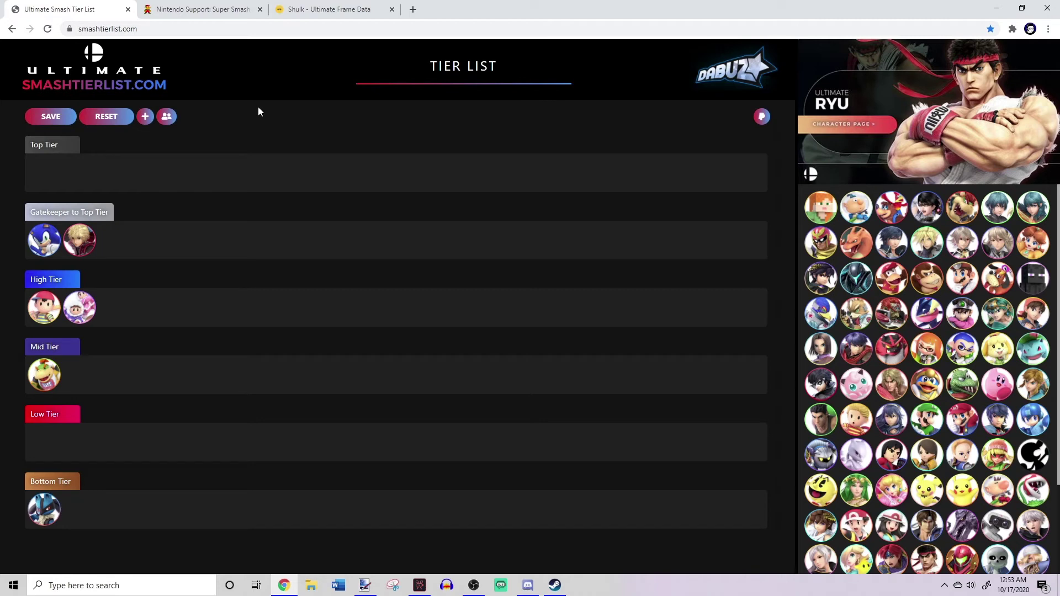
# - Highlight Bowser Jr.'s Side Tilt Attack and Basic Movements descriptions in the Nintendo patch notes, and clear the highlight
pyautogui.click(166, 9)
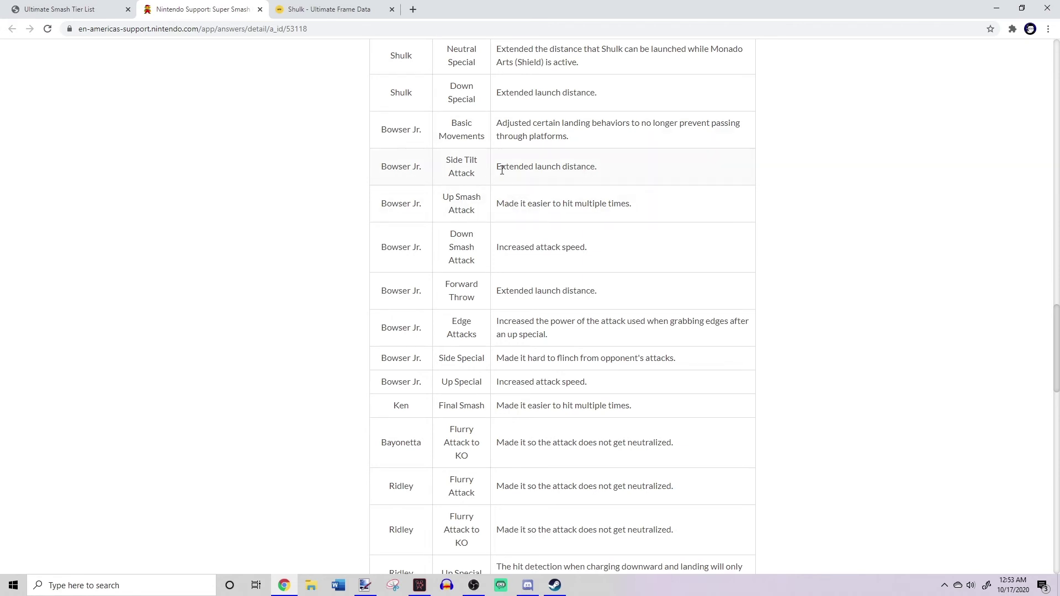
pyautogui.moveTo(500, 167); pyautogui.dragTo(608, 175)
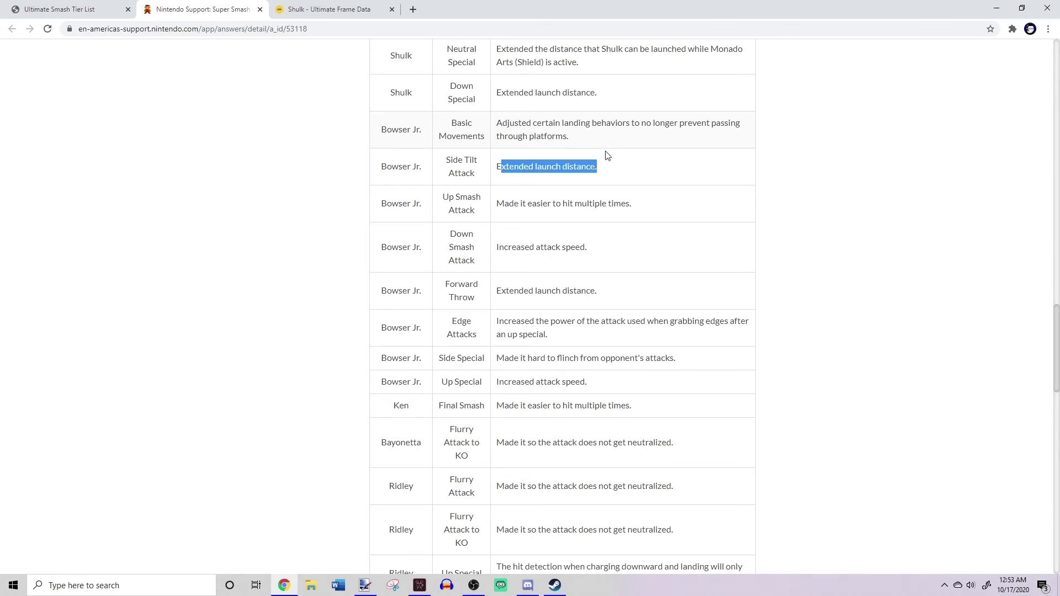
pyautogui.moveTo(567, 136); pyautogui.dragTo(495, 126)
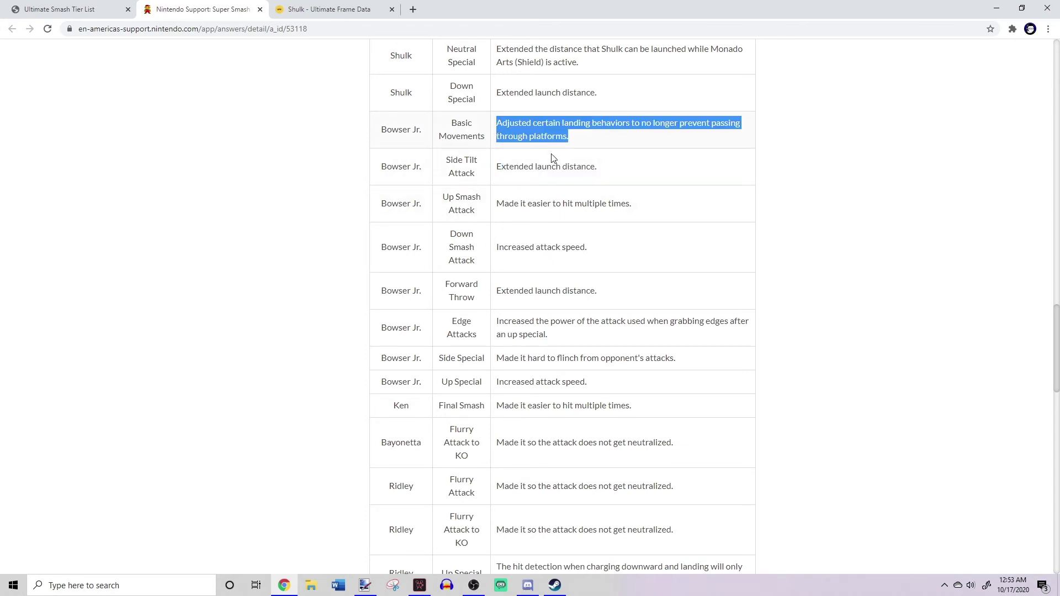
pyautogui.click(657, 182)
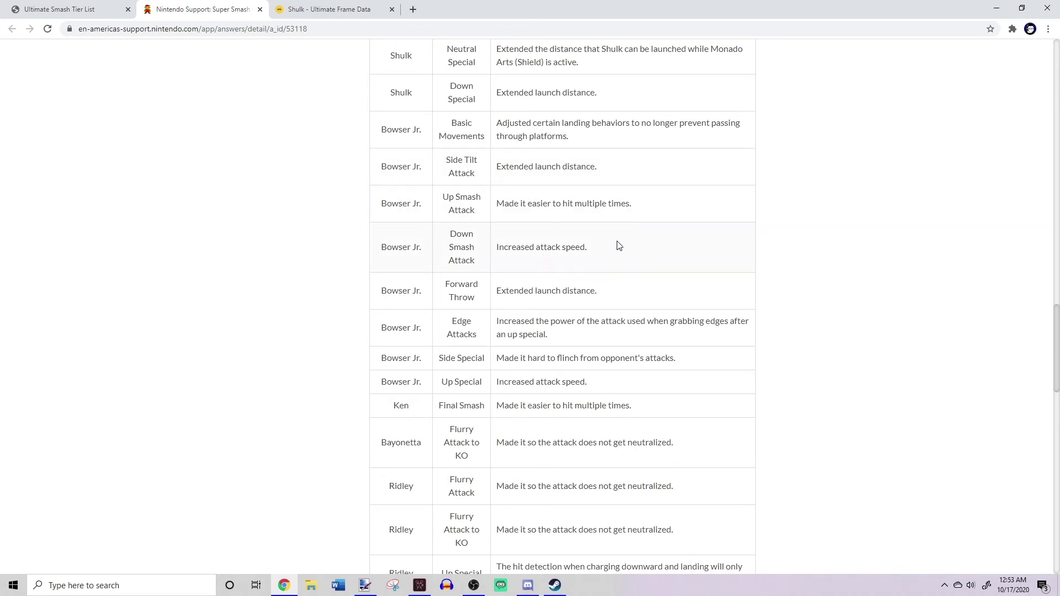
# - Read on in the Nintendo patch notes past Bowser Jr. and Ridley to Simon's and Richter's entries
pyautogui.scroll(-4, 618, 246)
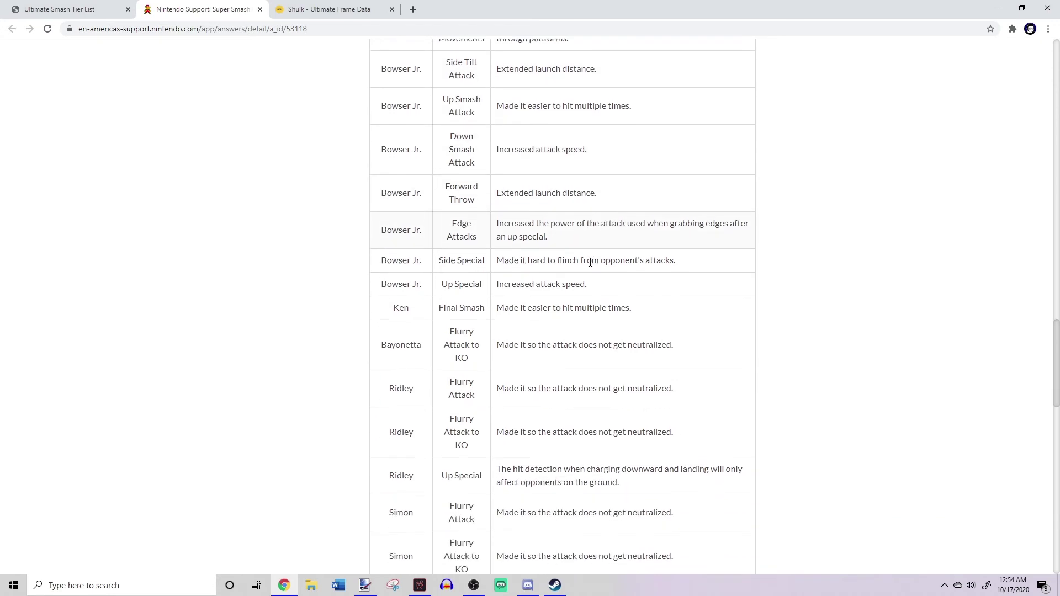
pyautogui.scroll(-3, 534, 265)
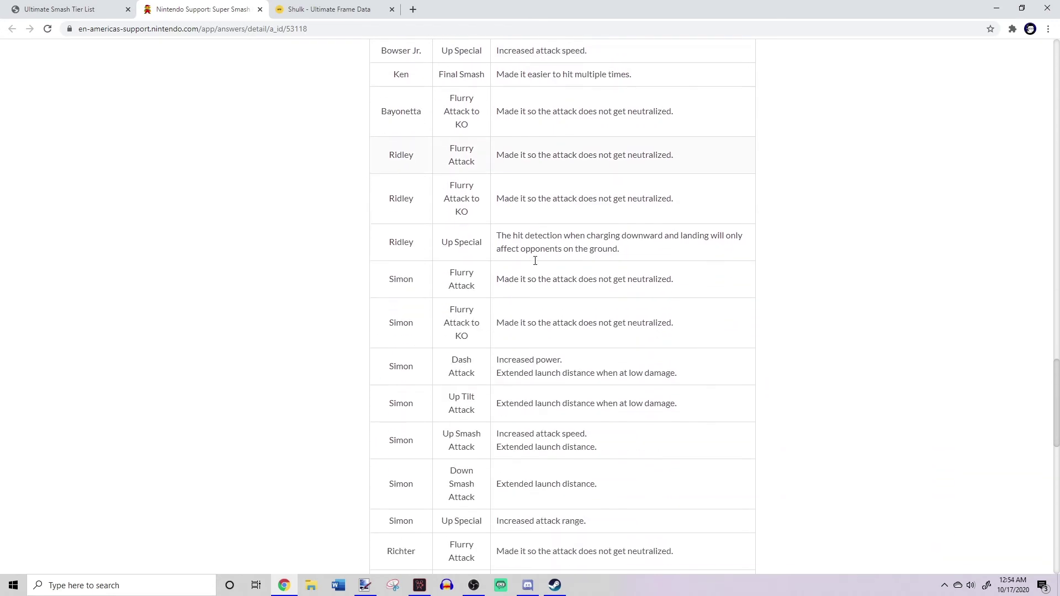
pyautogui.scroll(-1, 531, 188)
pyautogui.scroll(-2, 542, 334)
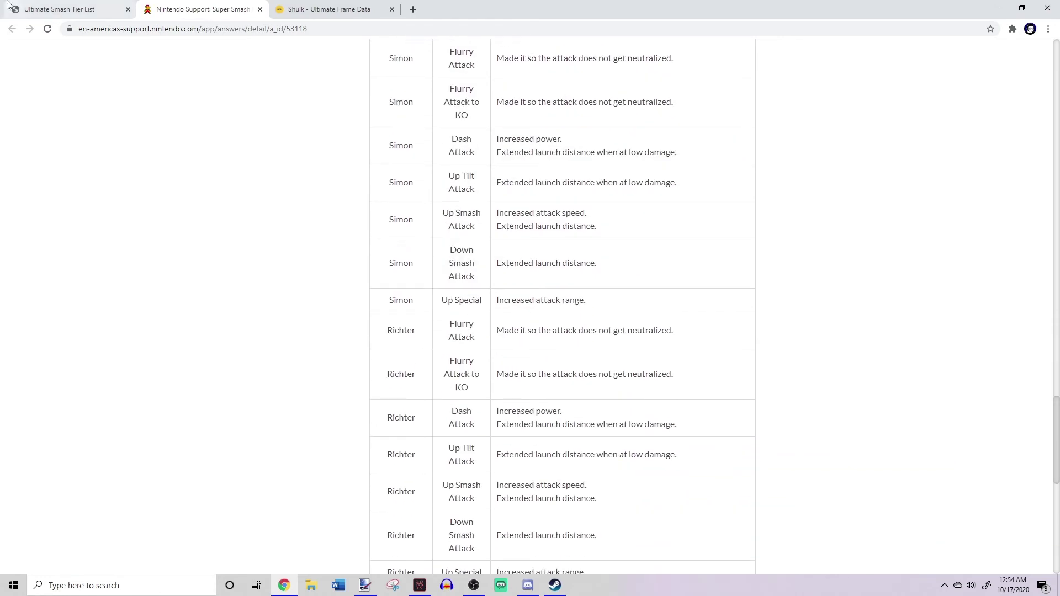
# - Place Simon in the Mid Tier row of the tier list, beside Bowser Jr
pyautogui.click(103, 5)
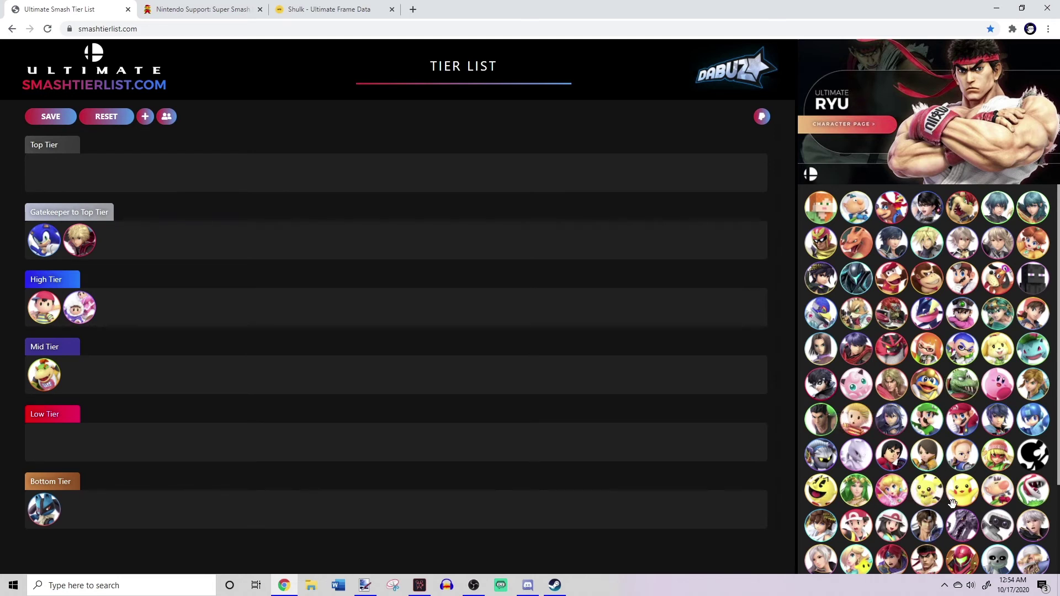
pyautogui.scroll(-1, 955, 514)
pyautogui.moveTo(821, 540); pyautogui.dragTo(363, 386)
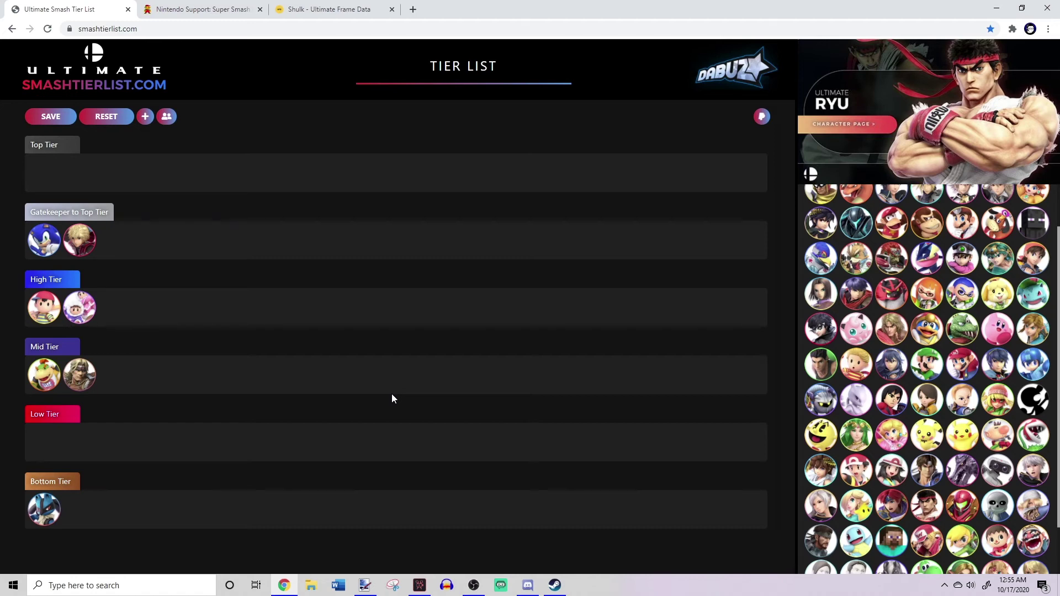
# - Check Simon's entries in the Nintendo patch notes, and open Simon's character page in Ultimate Frame Data
pyautogui.click(245, 6)
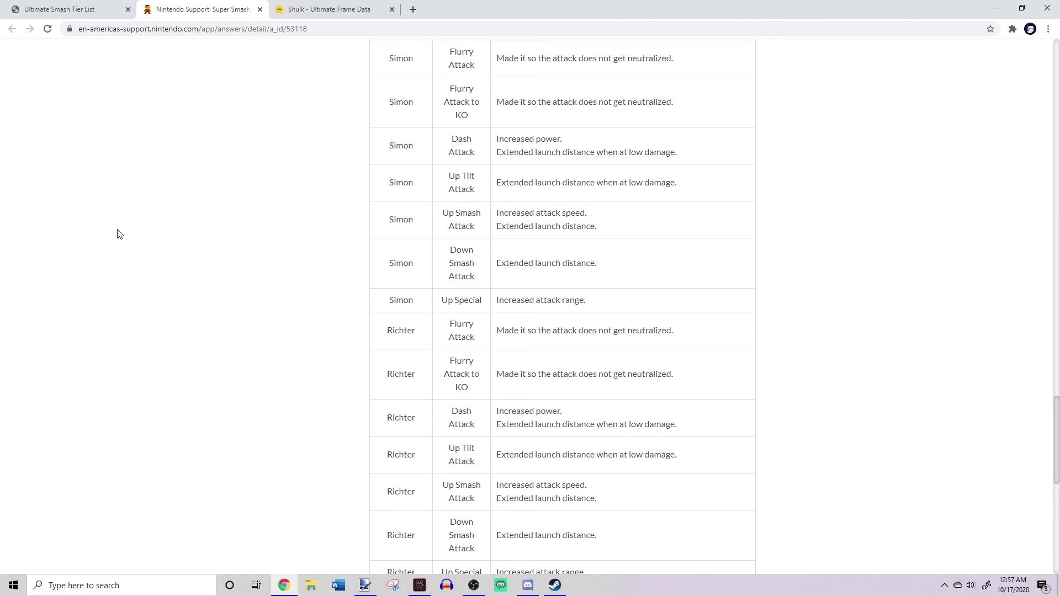
pyautogui.click(321, 9)
pyautogui.click(12, 28)
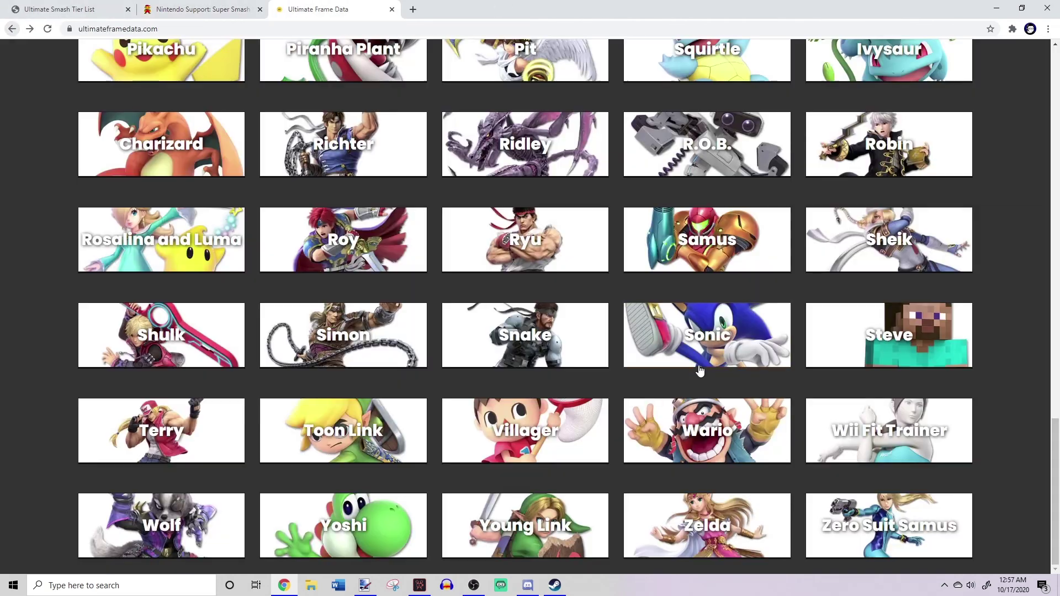
pyautogui.click(280, 323)
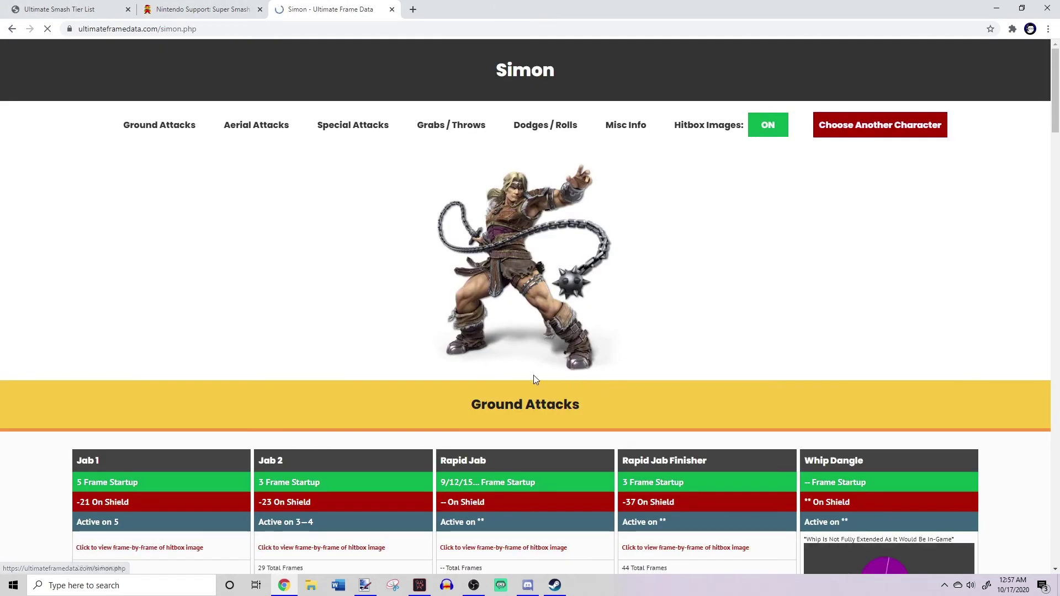
# - View the enlarged hitbox animation of Simon's Forward Smash in the frame data, and close it
pyautogui.scroll(-8, 533, 376)
pyautogui.scroll(-8, 282, 333)
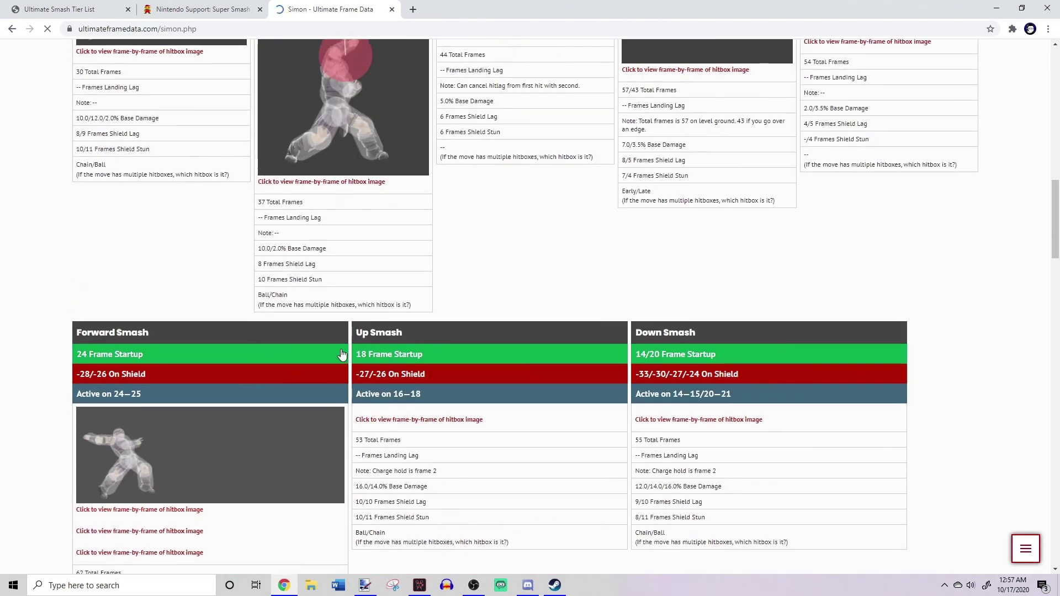
pyautogui.click(271, 465)
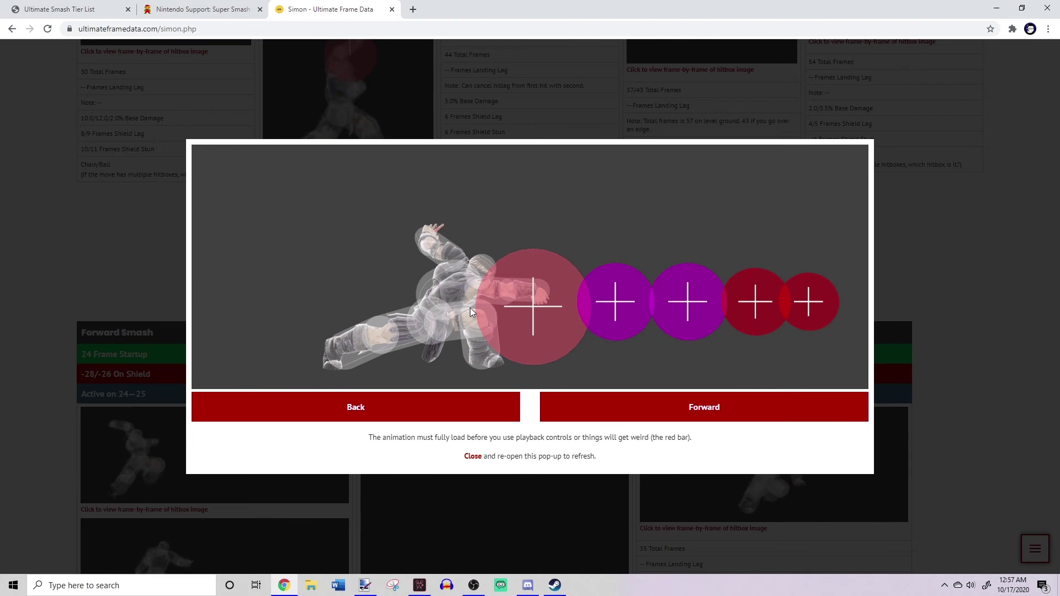
pyautogui.click(72, 299)
# - View the enlarged hitbox animation of Simon's Up Smash in the frame data, and close it
pyautogui.scroll(-4, 210, 326)
pyautogui.scroll(-2, 218, 342)
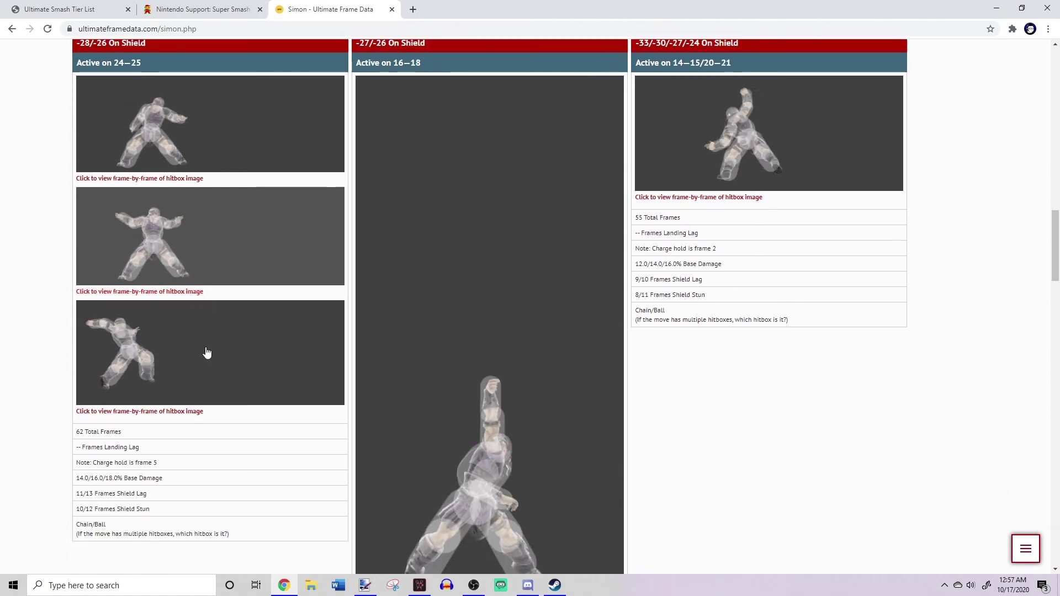
pyautogui.scroll(-4, 467, 302)
pyautogui.scroll(5, 469, 303)
pyautogui.click(479, 307)
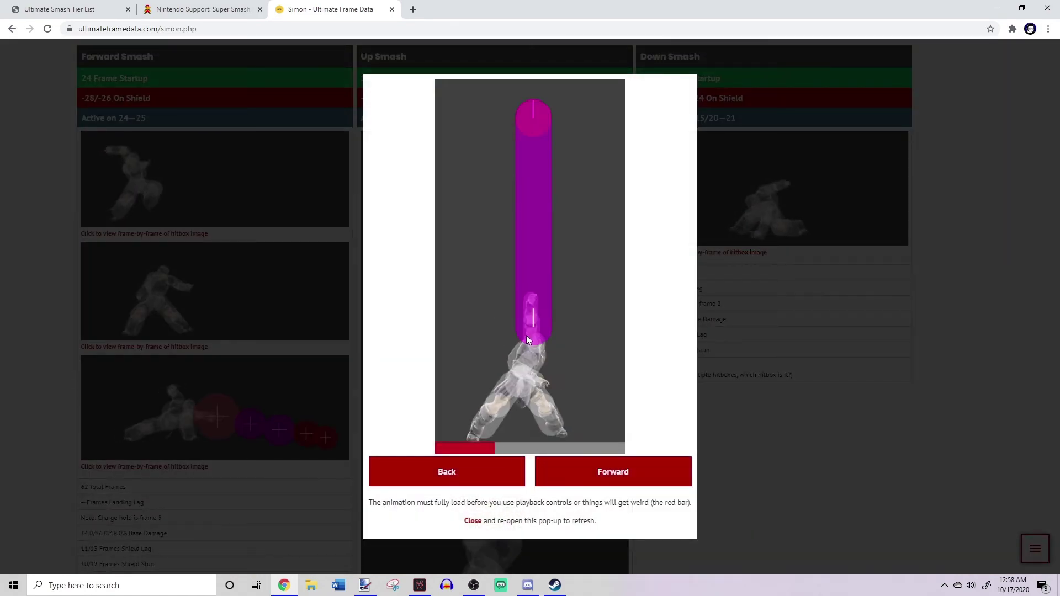
pyautogui.click(291, 466)
# - Examine the frame data and hitbox images of Simon's aerial attacks, and return to the tier list
pyautogui.scroll(-15, 721, 229)
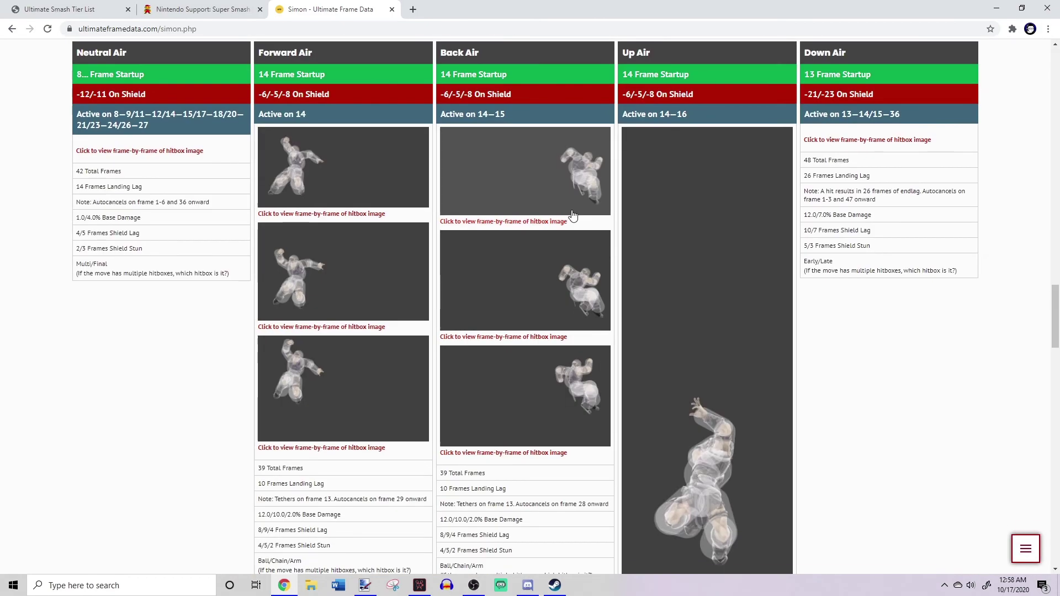
pyautogui.scroll(8, 330, 199)
pyautogui.scroll(-8, 319, 189)
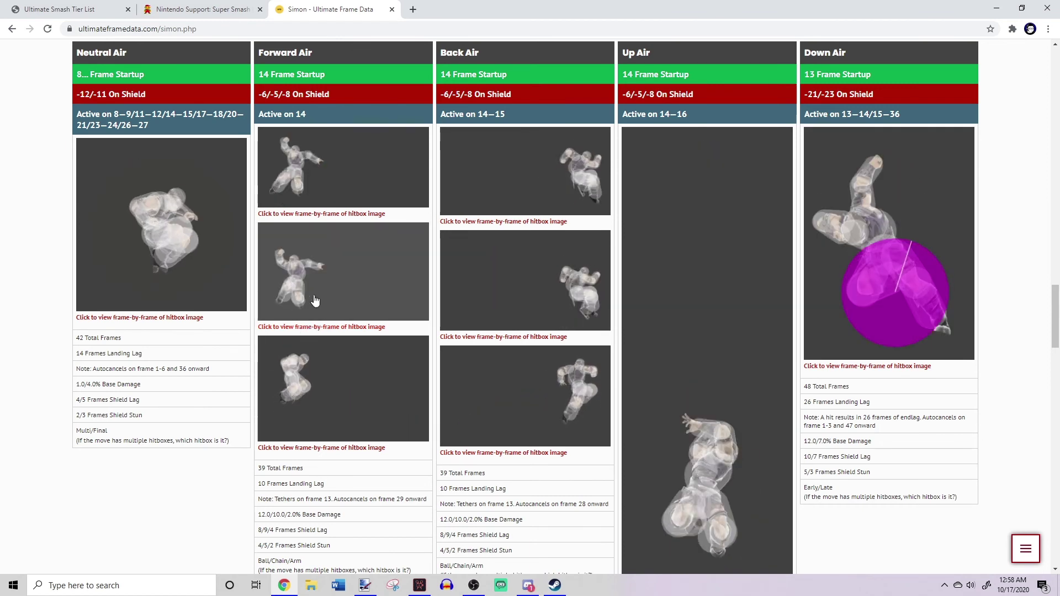
pyautogui.click(103, 8)
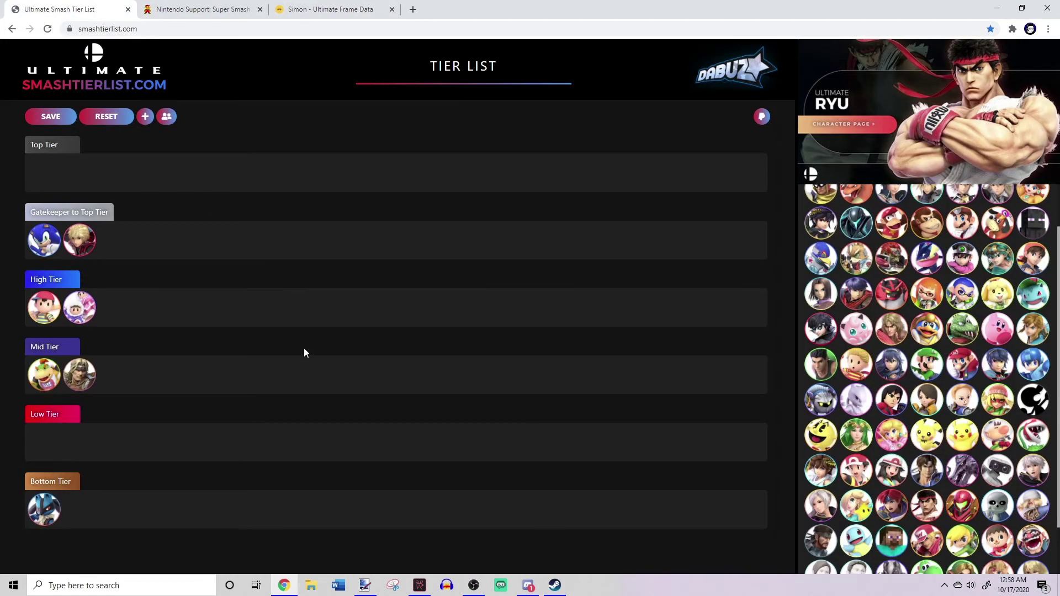